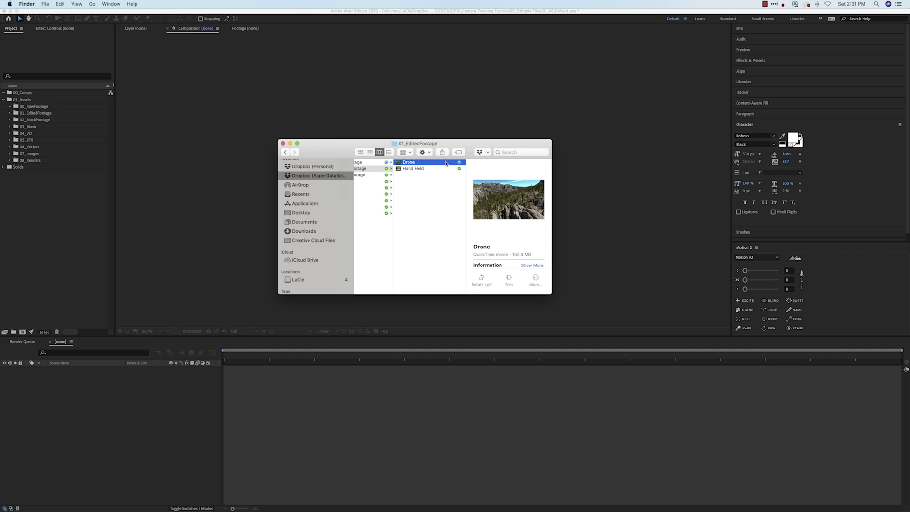
# Step: Quick Look preview the Drone and Hand Held clips in Finder
pyautogui.press('space')
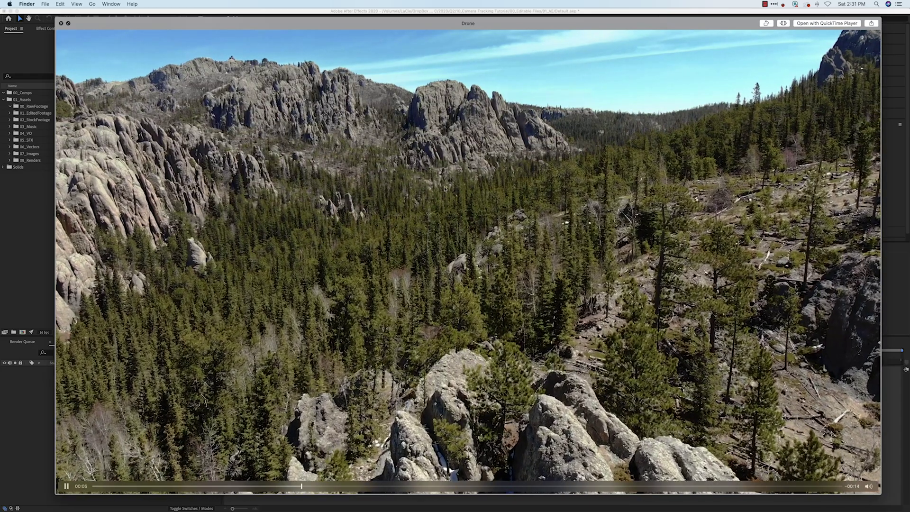
pyautogui.press('space')
pyautogui.press('Down')
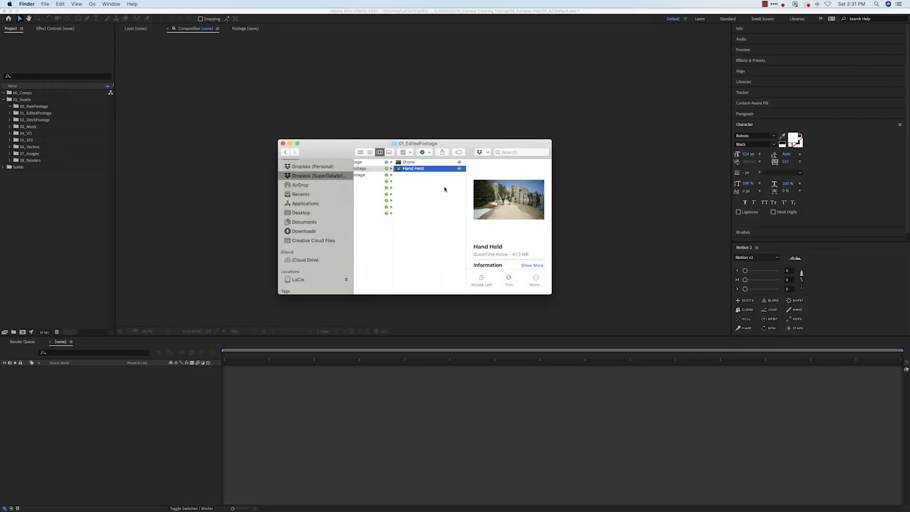
pyautogui.press('space')
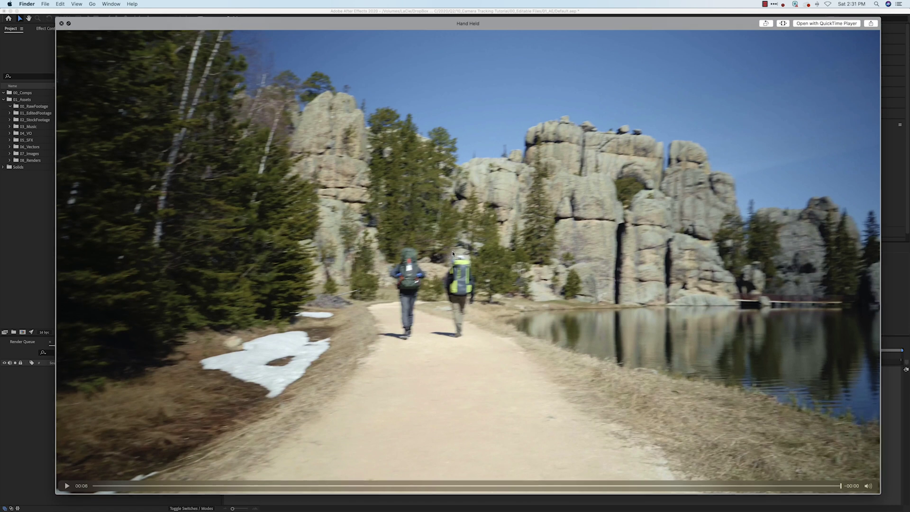
pyautogui.press('space')
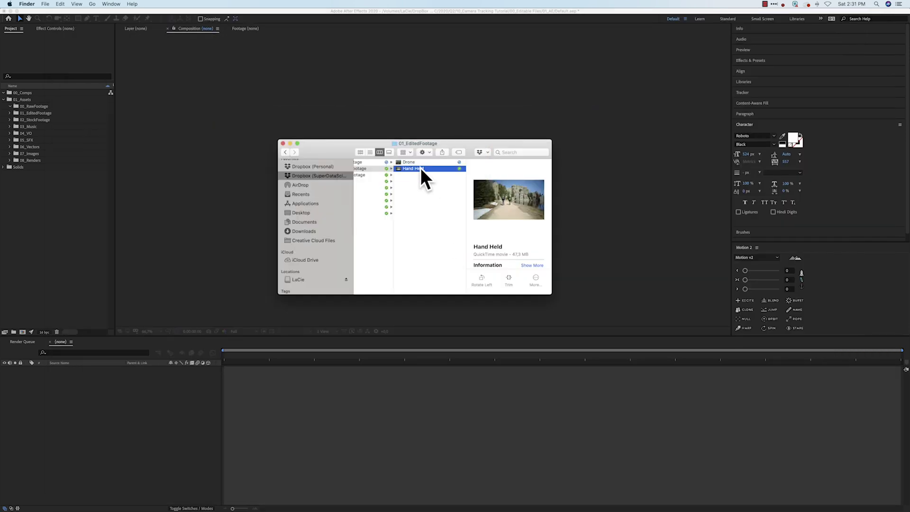
# Step: Drag Drone and Hand Held from Finder into the 00_RawFootage project folder
pyautogui.moveTo(455, 143); pyautogui.dragTo(583, 123)
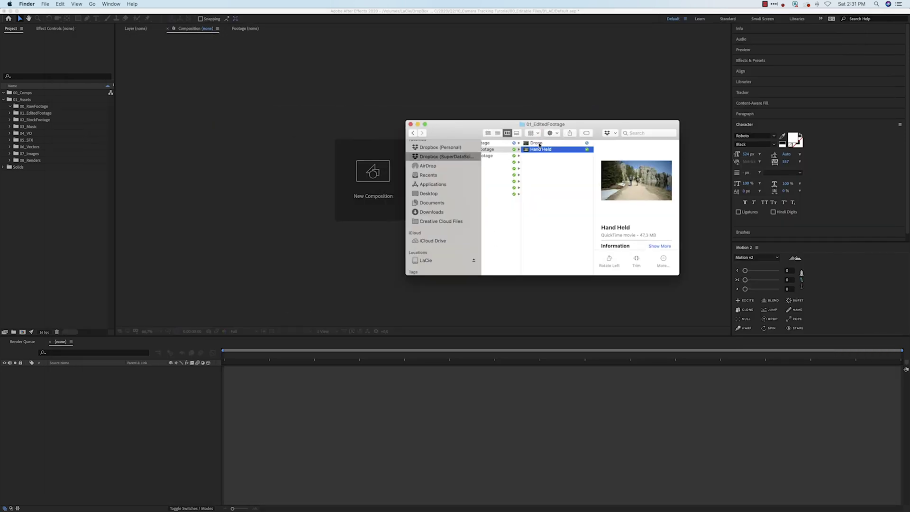
pyautogui.click(539, 144)
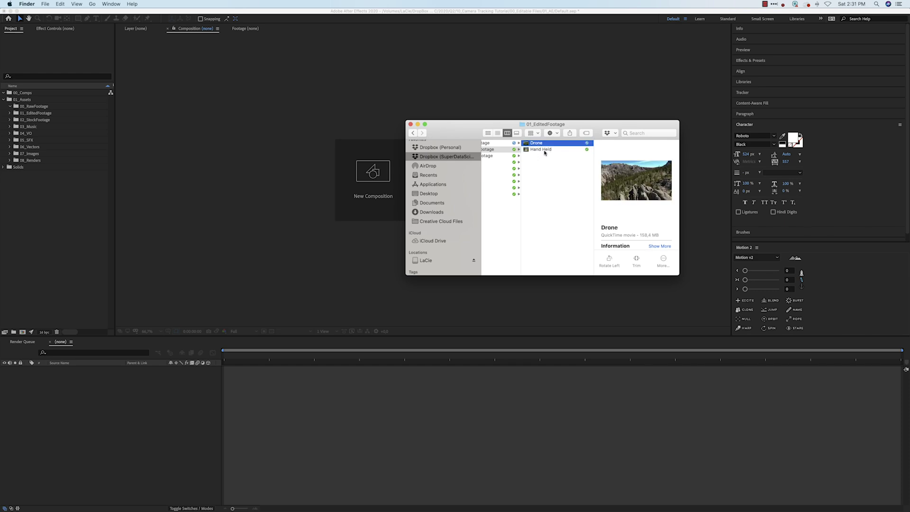
pyautogui.keyDown('shift'); pyautogui.click(545, 149); pyautogui.keyUp('shift')
pyautogui.moveTo(539, 145); pyautogui.dragTo(48, 109)
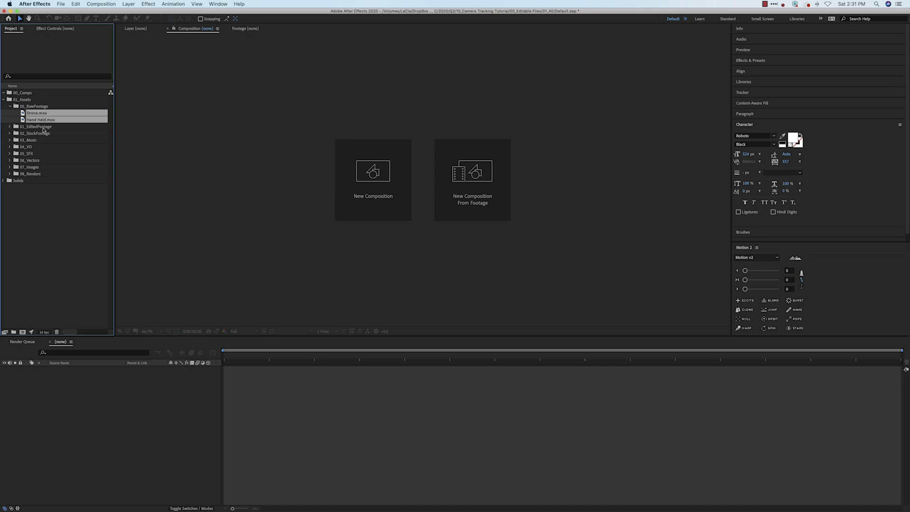
# Step: Make a new composition named Drone from Drone.mov via the New Composition button
pyautogui.click(46, 139)
pyautogui.click(46, 119)
pyautogui.moveTo(47, 113); pyautogui.dragTo(57, 297)
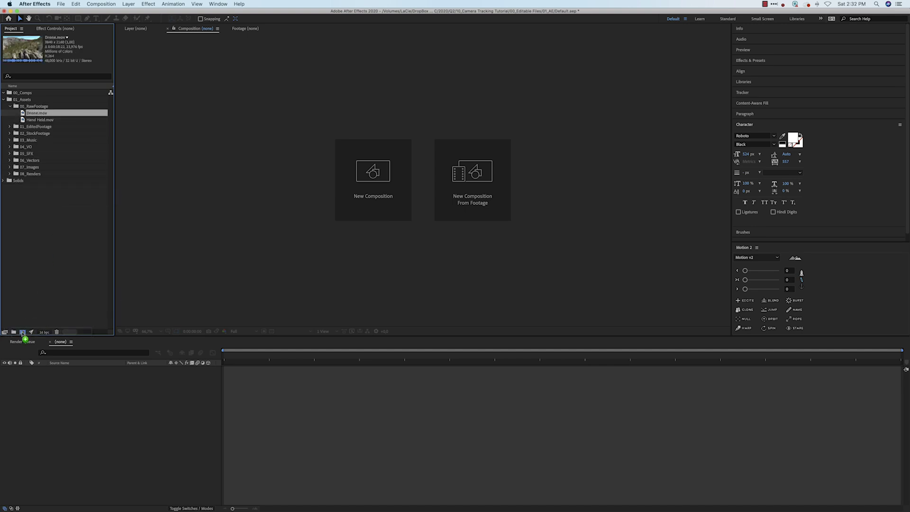
pyautogui.moveTo(22, 333); pyautogui.dragTo(23, 334)
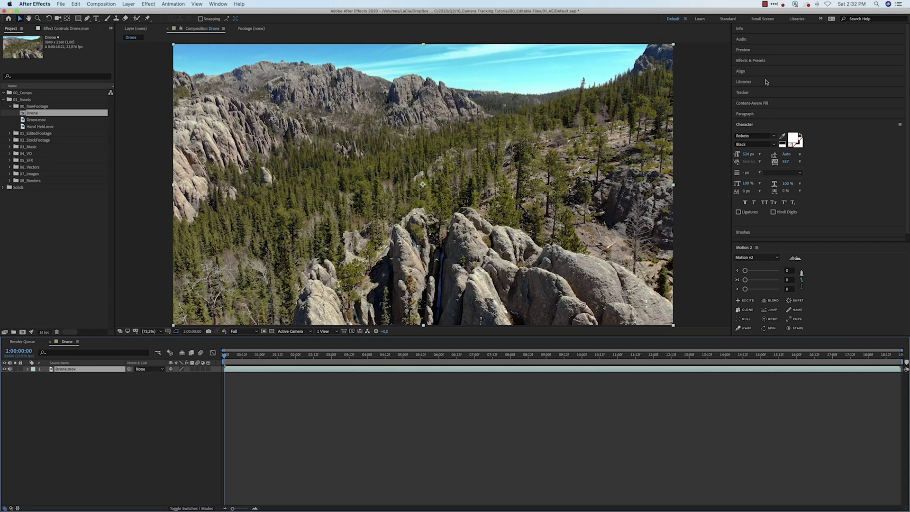
# Step: Run Track Camera from the Tracker panel on the Drone.mov layer
pyautogui.click(750, 94)
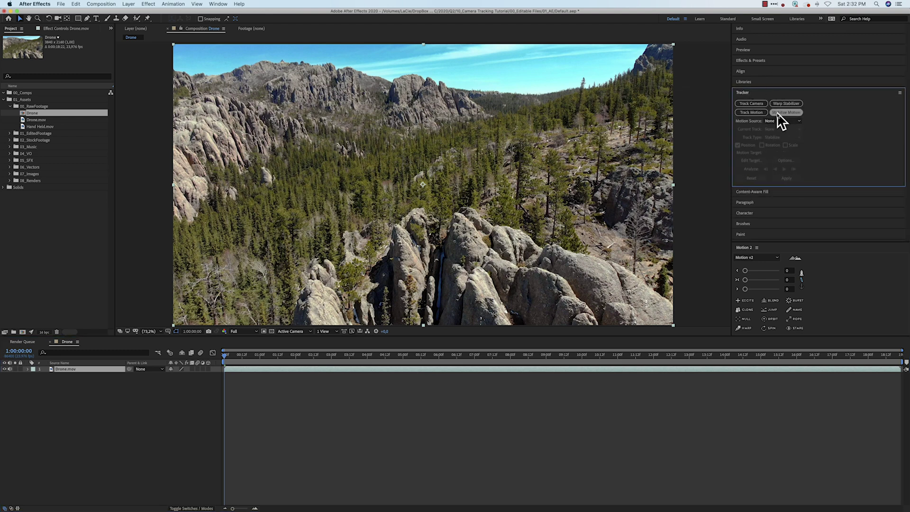
pyautogui.click(753, 104)
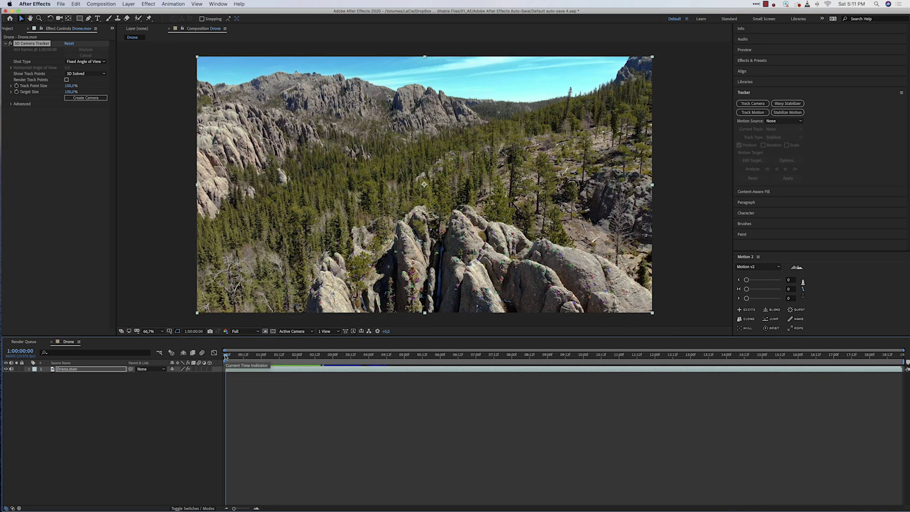
# Step: Move the current time to 1:00:00:09 to inspect the solved track points
pyautogui.moveTo(226, 356); pyautogui.dragTo(238, 357)
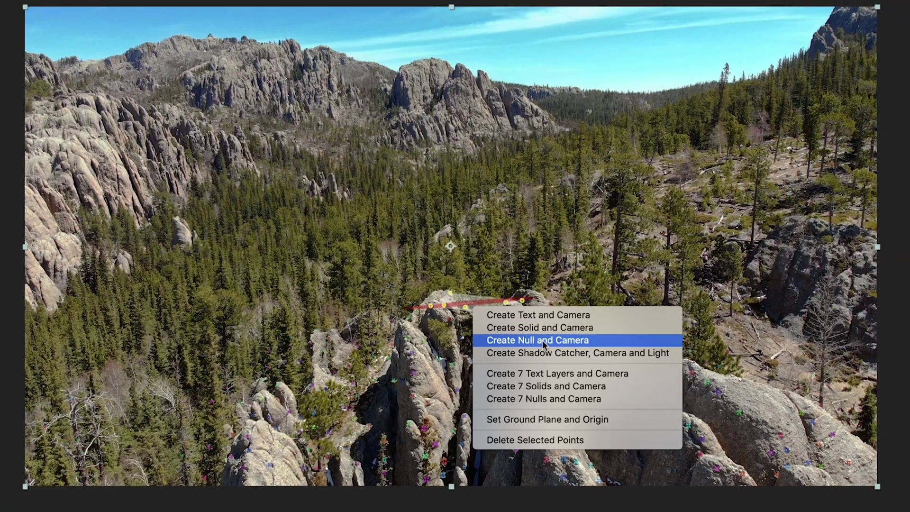
# Step: Create Track Null 1 and a 3D Tracker Camera from the solved track
pyautogui.click(554, 357)
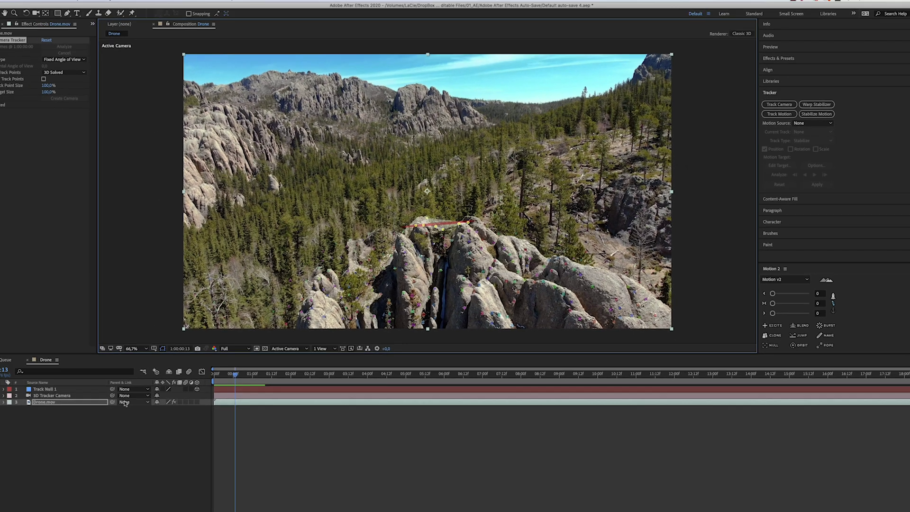
pyautogui.click(49, 392)
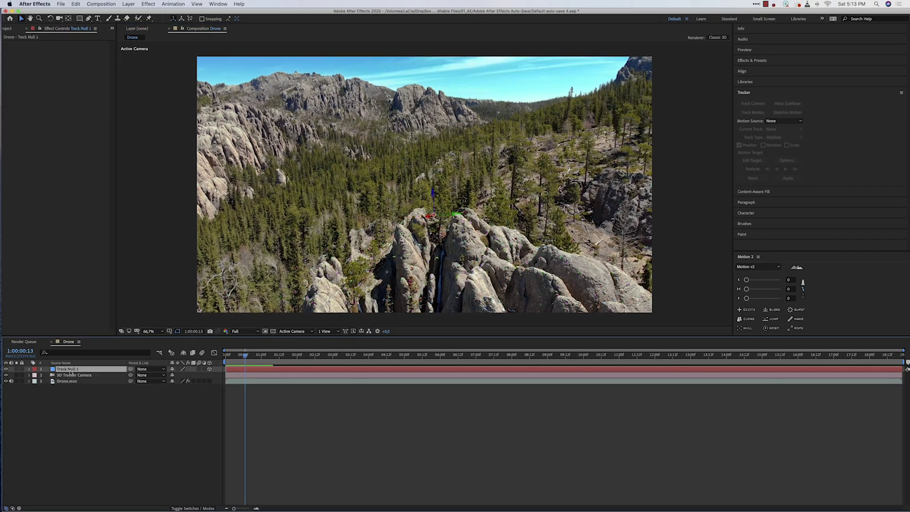
pyautogui.click(85, 381)
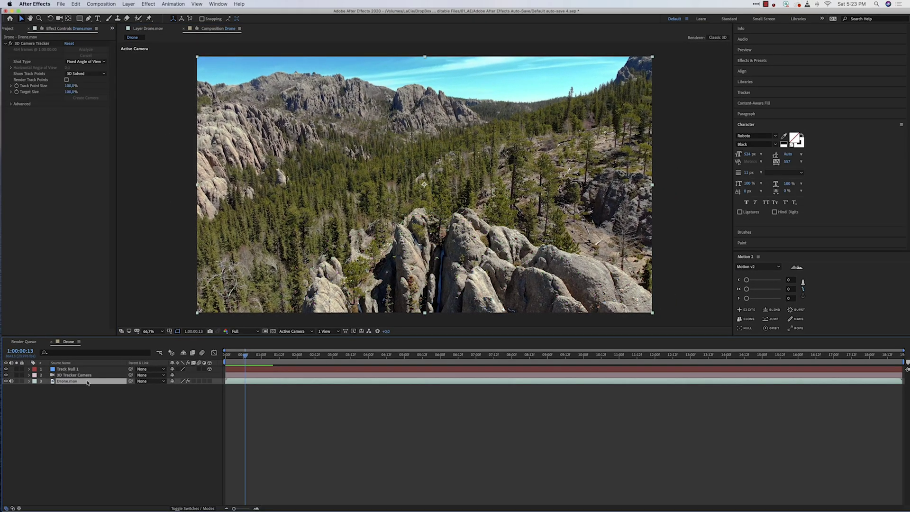
pyautogui.click(121, 412)
# Step: Add a new text layer reading 'SOUTH'
pyautogui.rightClick(124, 412)
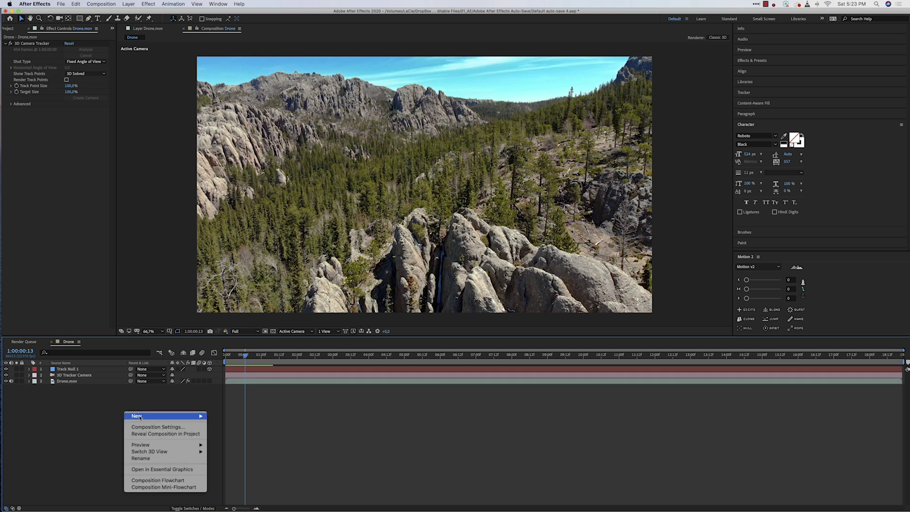
pyautogui.moveTo(190, 416)
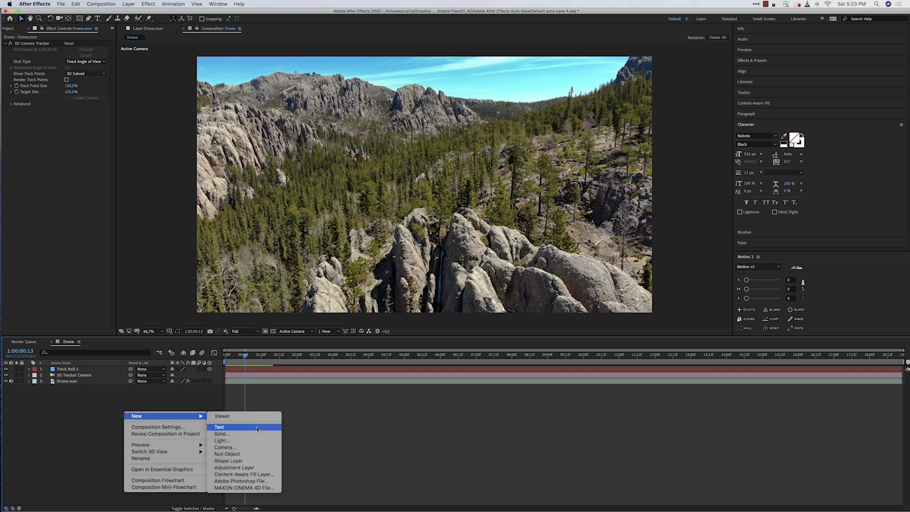
pyautogui.click(255, 430)
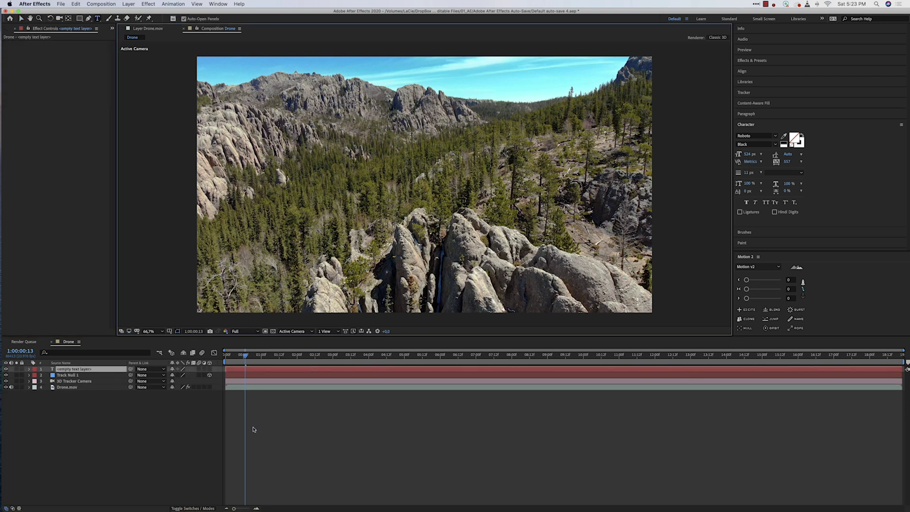
pyautogui.write('SOUTH')
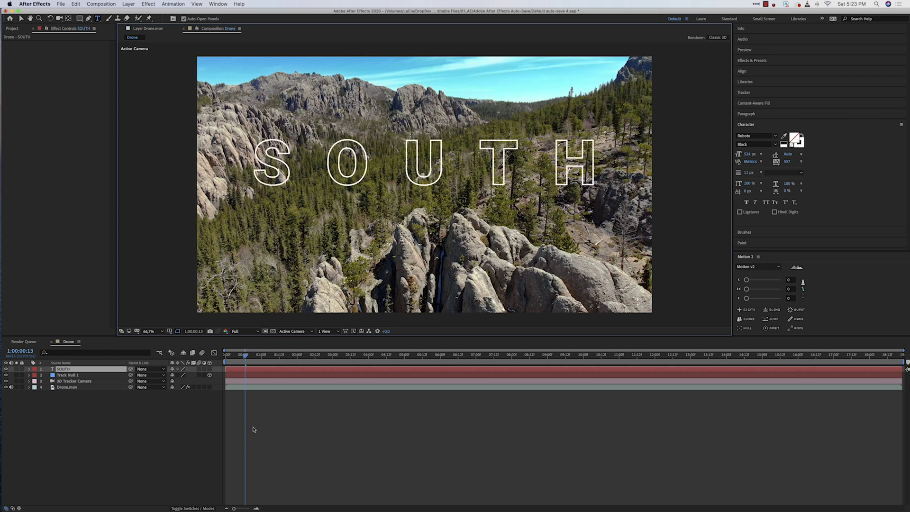
pyautogui.click(169, 428)
# Step: Add a second text layer 'DAKOTA' below SOUTH with a solid white fill
pyautogui.rightClick(124, 412)
pyautogui.moveTo(183, 410)
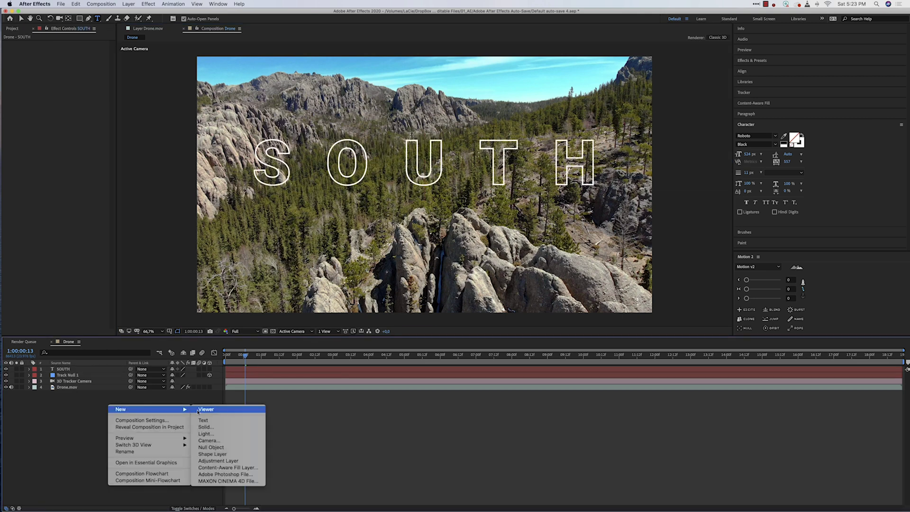
pyautogui.click(220, 424)
pyautogui.write('D')
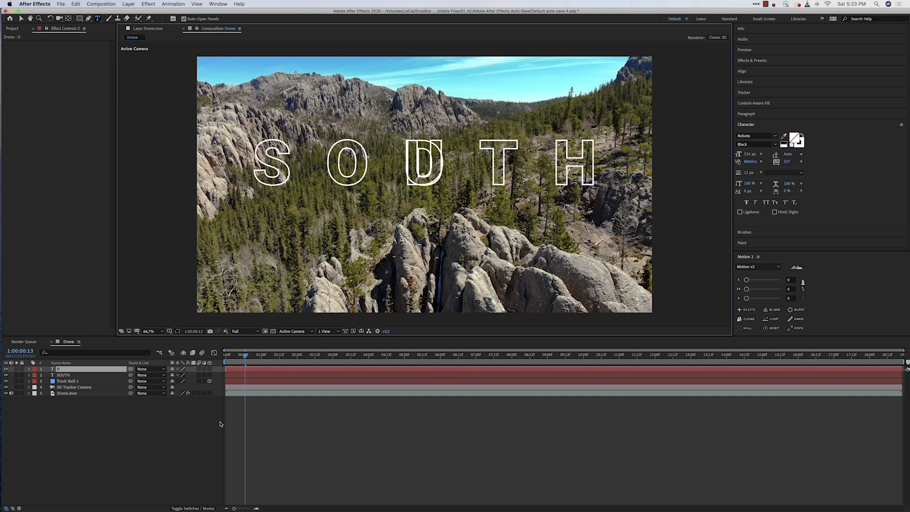
pyautogui.write('AKOTA')
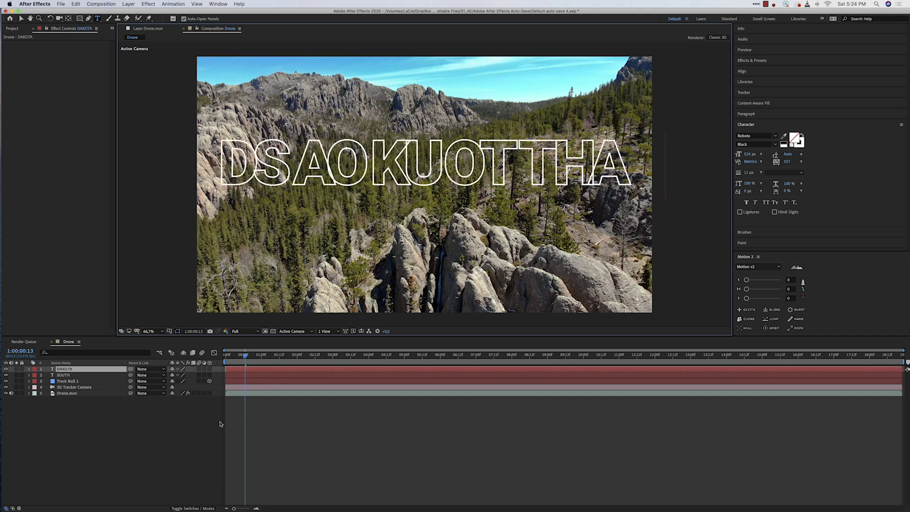
pyautogui.press('Escape')
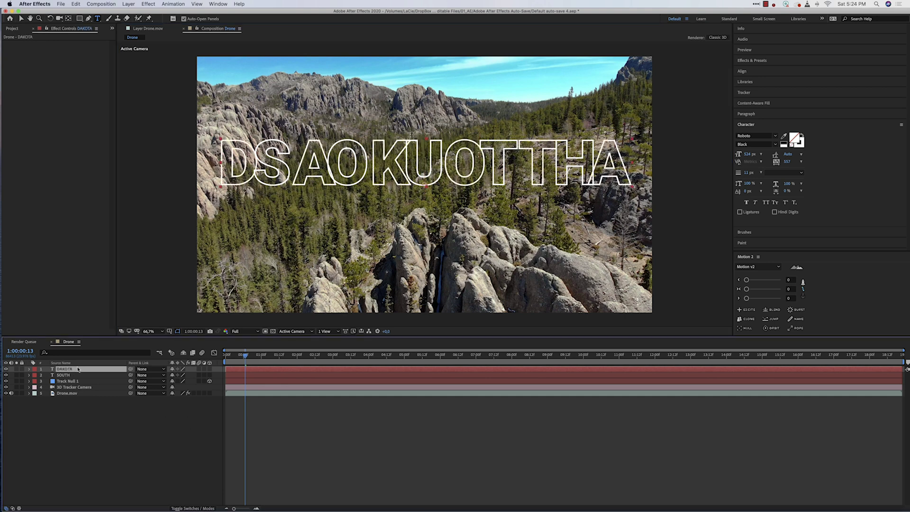
pyautogui.press('Return')
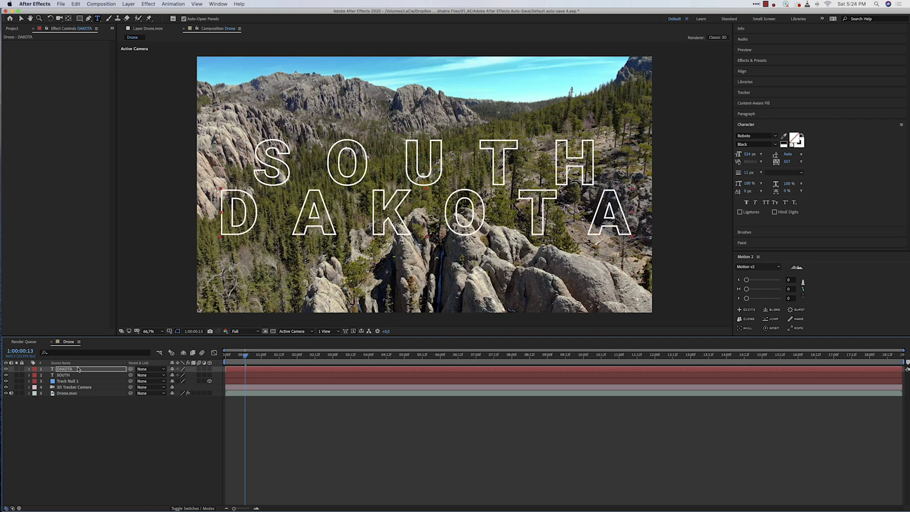
pyautogui.click(802, 135)
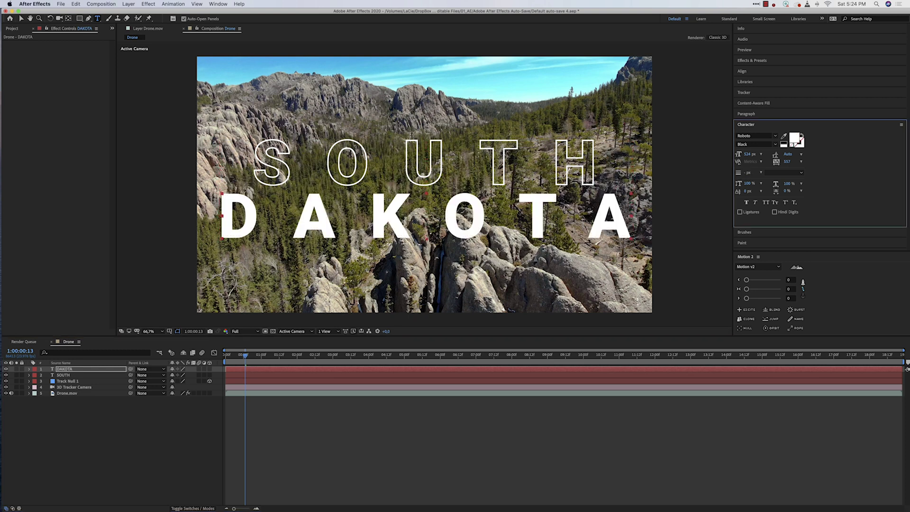
pyautogui.click(99, 422)
# Step: Add a new null object layer, Null 5, to the Drone comp
pyautogui.click(75, 375)
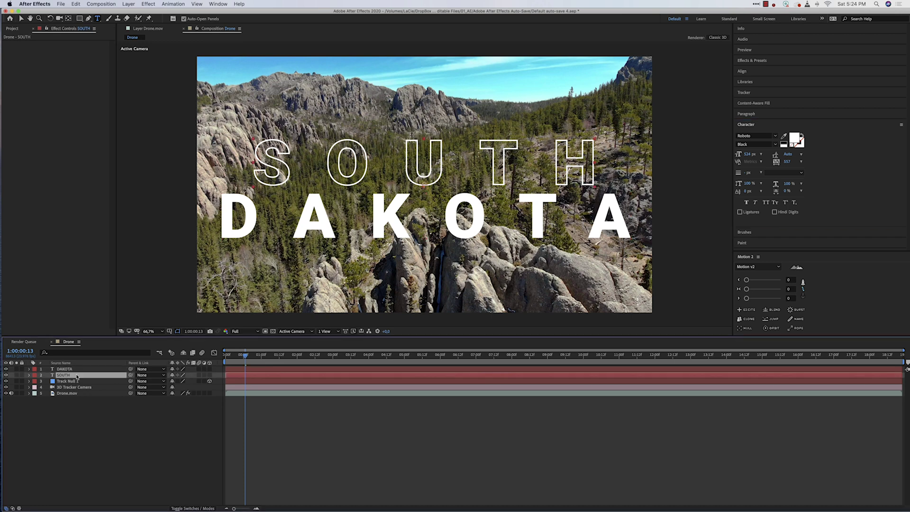
pyautogui.keyDown('shift'); pyautogui.click(76, 369); pyautogui.keyUp('shift')
pyautogui.click(133, 425)
pyautogui.rightClick(133, 425)
pyautogui.moveTo(142, 428)
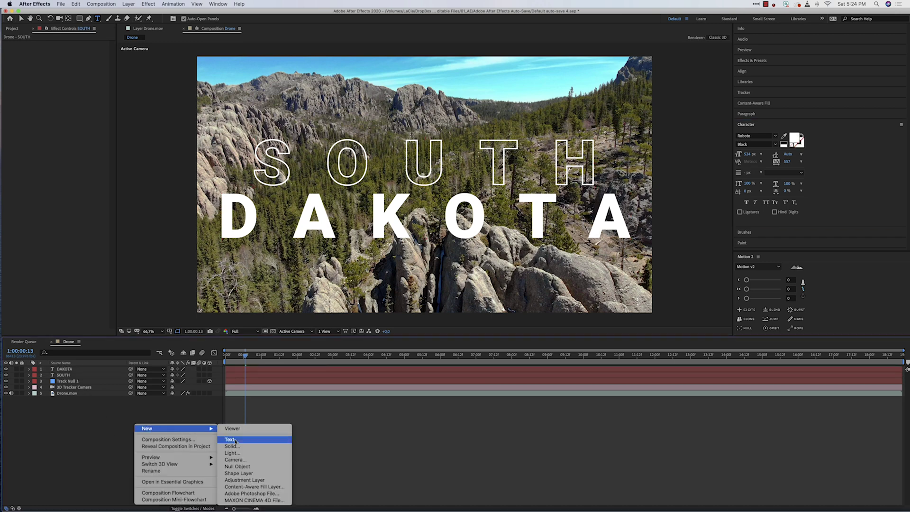
pyautogui.click(247, 466)
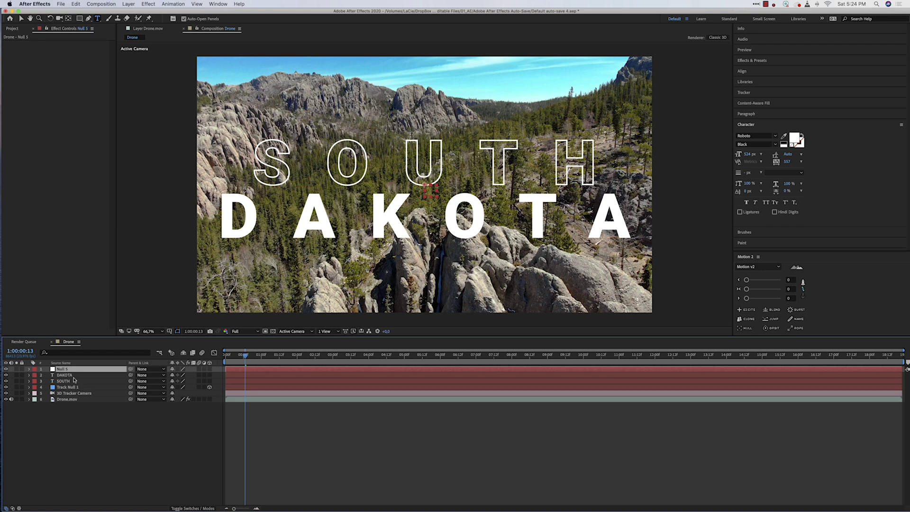
# Step: Parent DAKOTA and SOUTH to Null 5 and scale the title down slightly
pyautogui.click(97, 375)
pyautogui.keyDown('shift'); pyautogui.click(100, 380); pyautogui.keyUp('shift')
pyautogui.moveTo(131, 381); pyautogui.dragTo(72, 369)
pyautogui.click(72, 369)
pyautogui.press('v')
pyautogui.moveTo(438, 195); pyautogui.dragTo(433, 199)
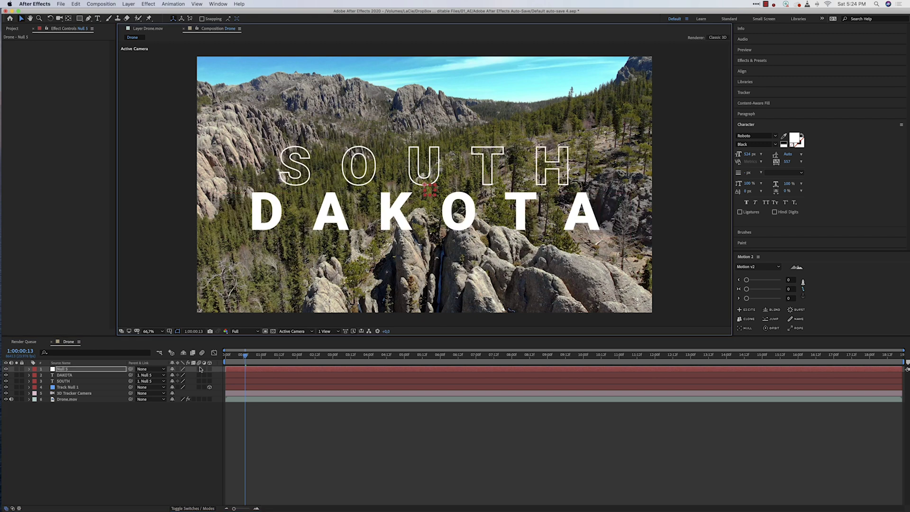
pyautogui.moveTo(245, 357)
pyautogui.mouseDown()
pyautogui.moveTo(230, 362)
pyautogui.moveTo(244, 360)
pyautogui.mouseUp()
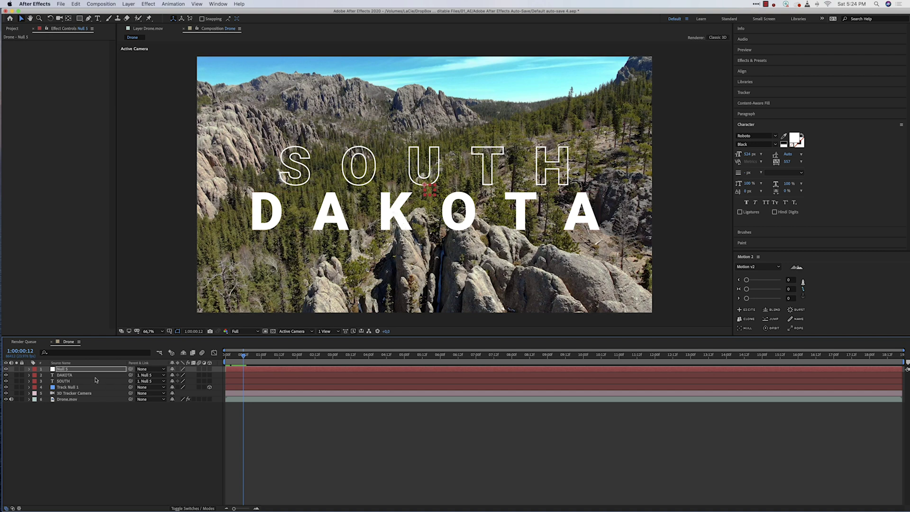
# Step: Switch the viewer to 2 Views, showing a top view beside the camera view
pyautogui.keyDown('shift'); pyautogui.click(79, 382); pyautogui.keyUp('shift')
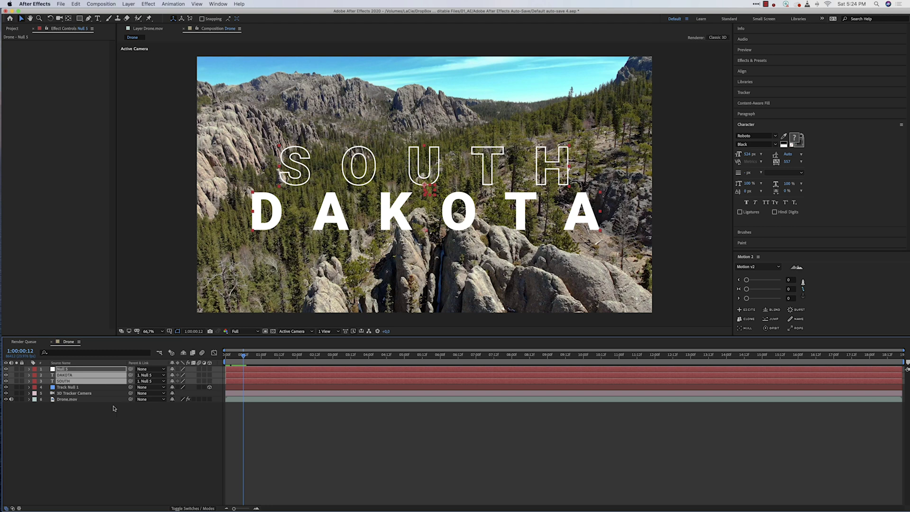
pyautogui.click(113, 409)
pyautogui.click(72, 393)
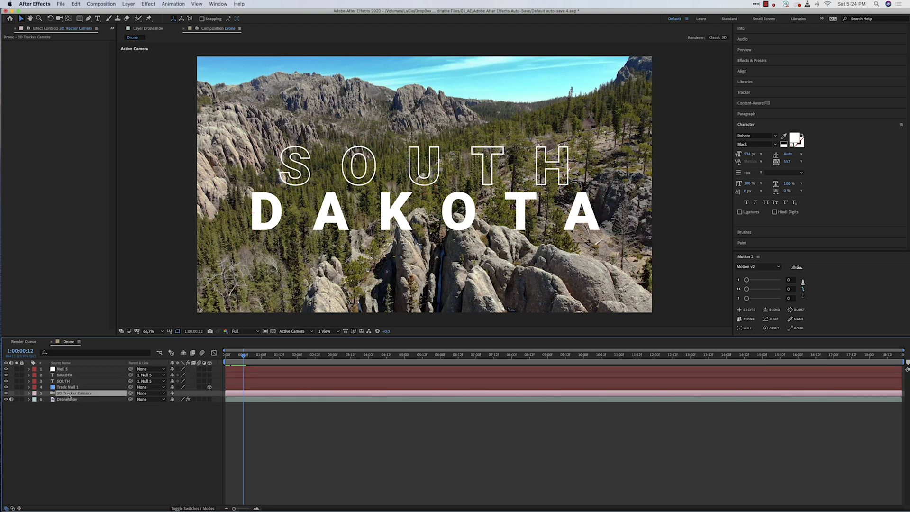
pyautogui.click(327, 331)
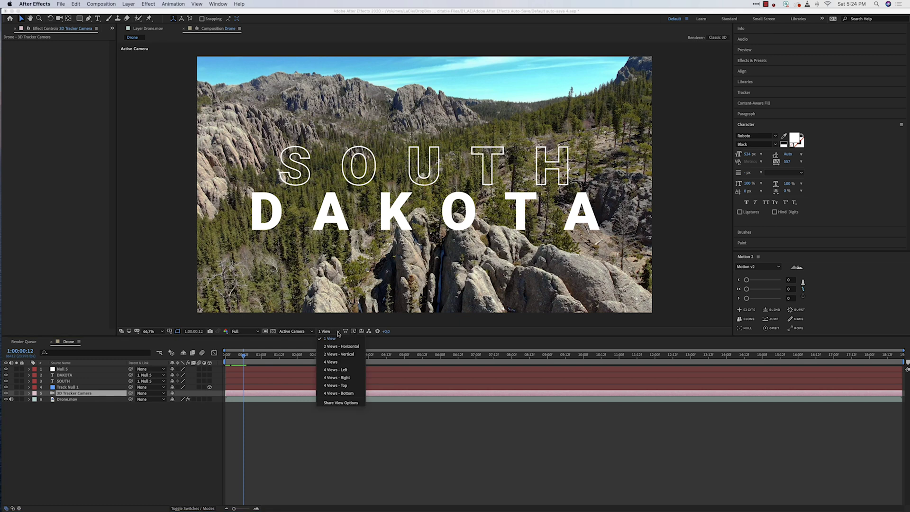
pyautogui.click(339, 346)
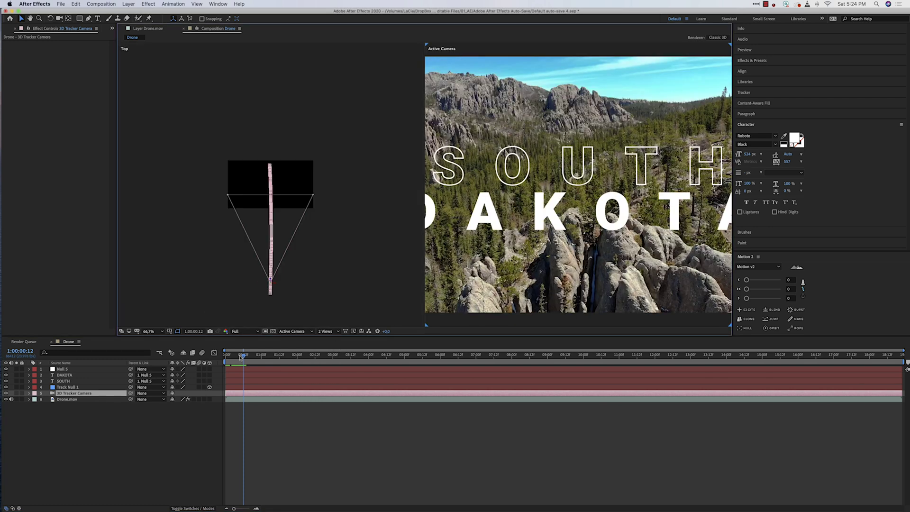
pyautogui.moveTo(242, 355); pyautogui.dragTo(221, 358)
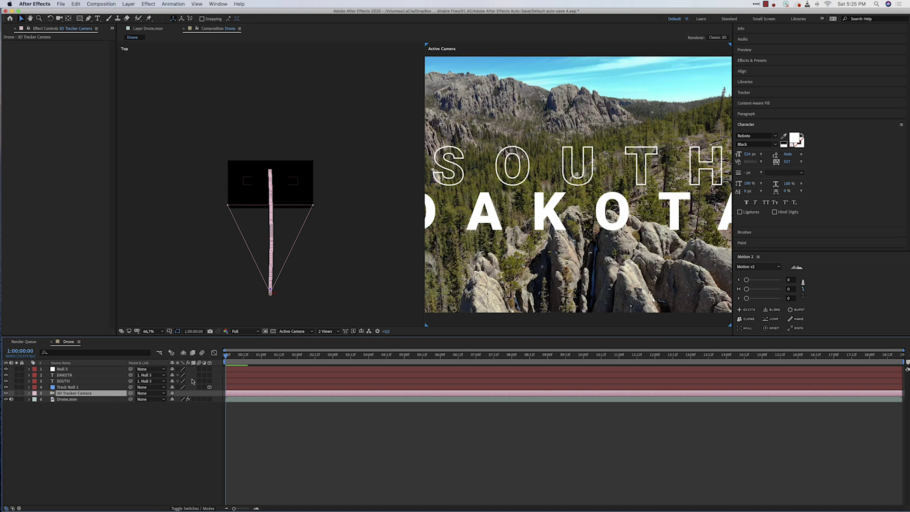
# Step: Turn on 3D Layer for Null 5, DAKOTA and SOUTH, then return to 1 View
pyautogui.click(73, 382)
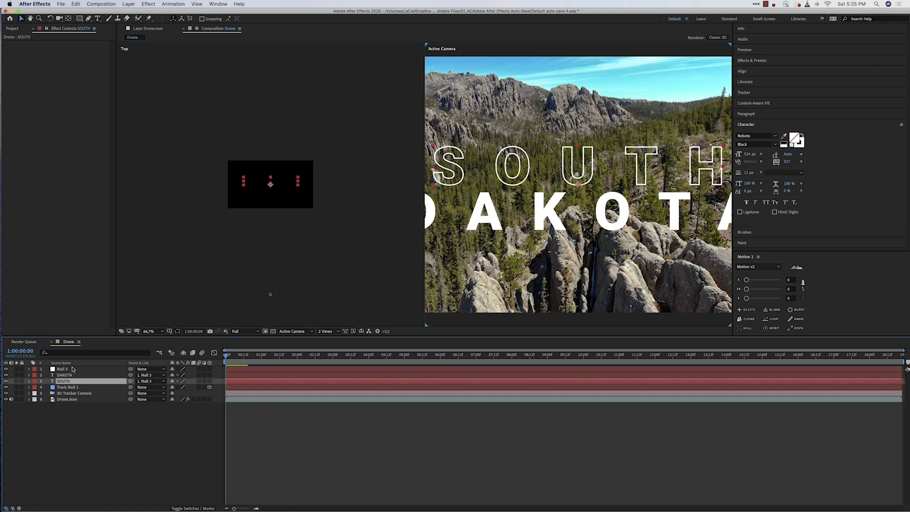
pyautogui.keyDown('shift'); pyautogui.click(72, 369); pyautogui.keyUp('shift')
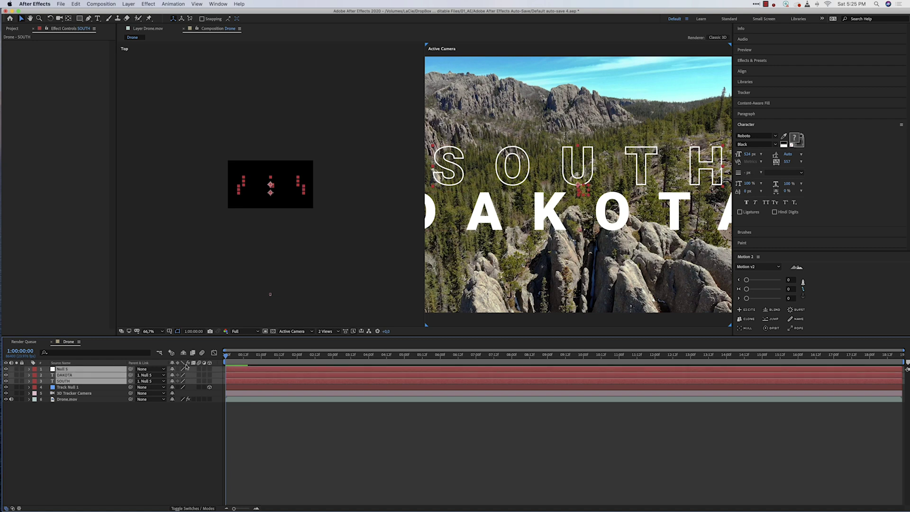
pyautogui.click(210, 369)
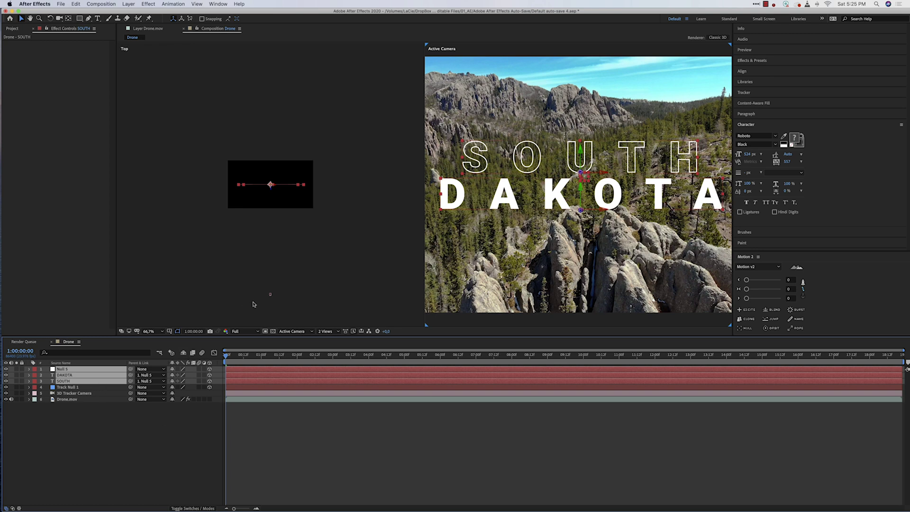
pyautogui.click(326, 332)
pyautogui.click(339, 343)
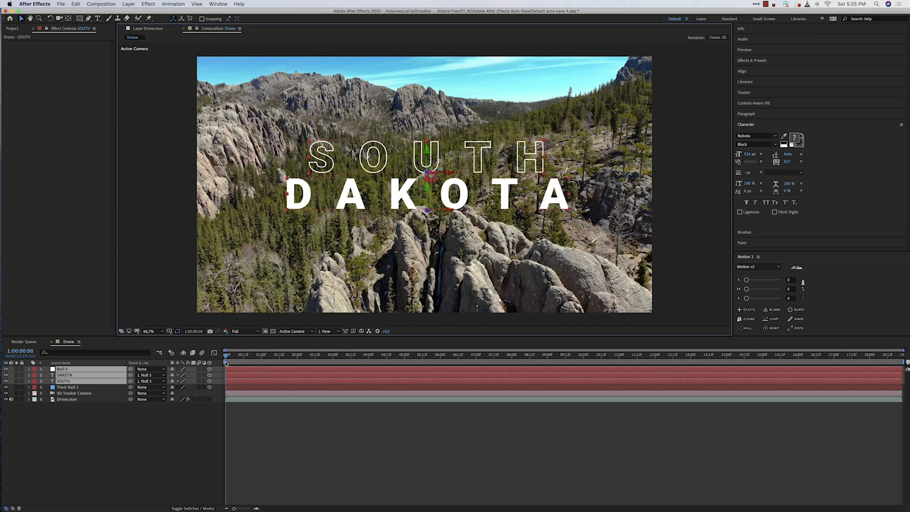
pyautogui.click(185, 449)
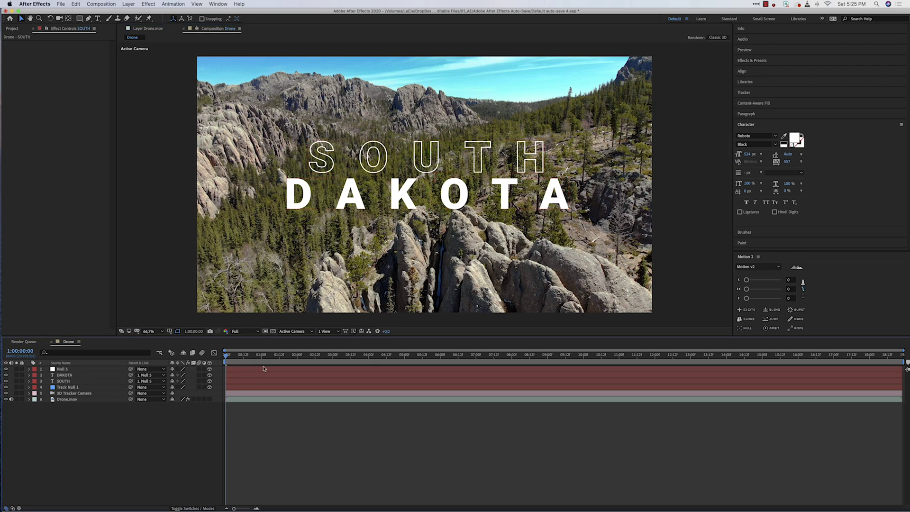
pyautogui.press('space')
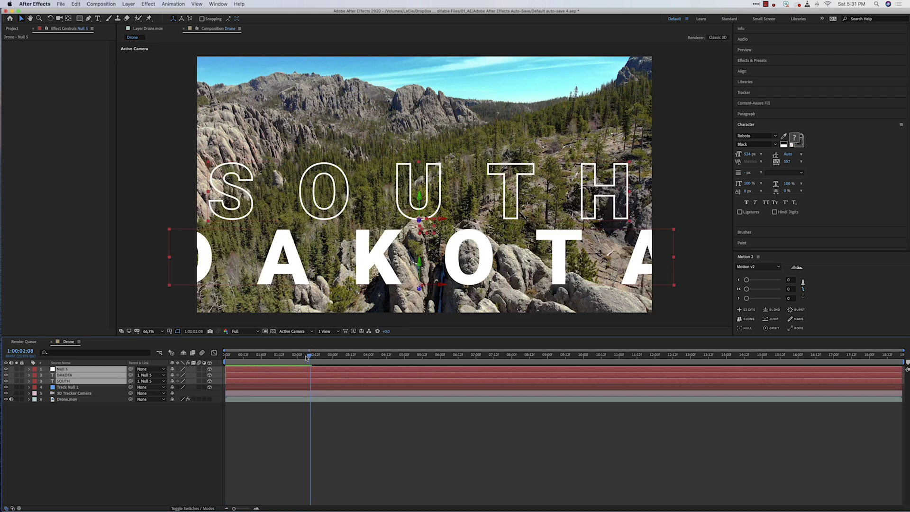
pyautogui.moveTo(306, 358); pyautogui.dragTo(227, 358)
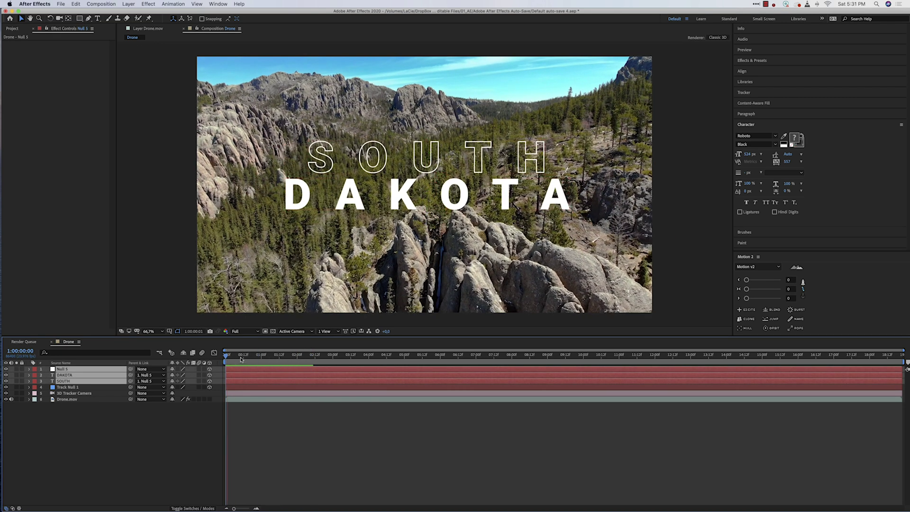
pyautogui.press('space')
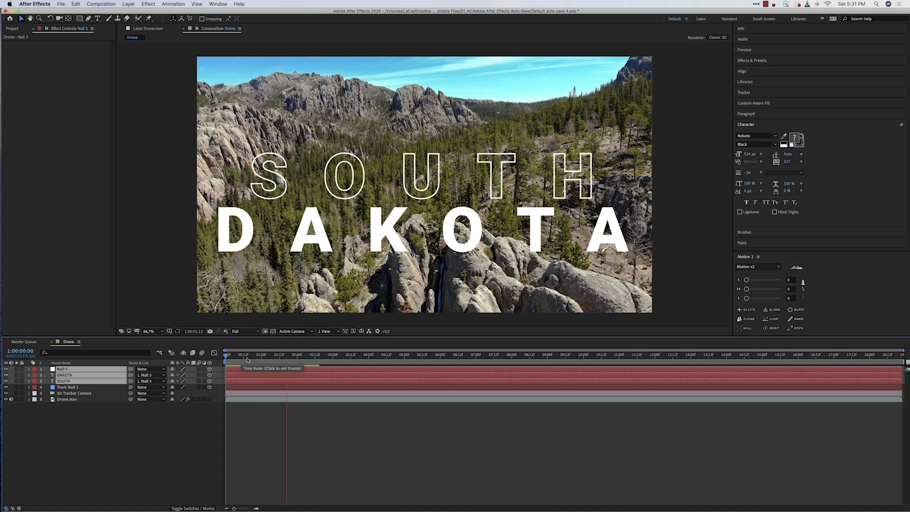
pyautogui.click(306, 357)
pyautogui.moveTo(307, 357); pyautogui.dragTo(224, 359)
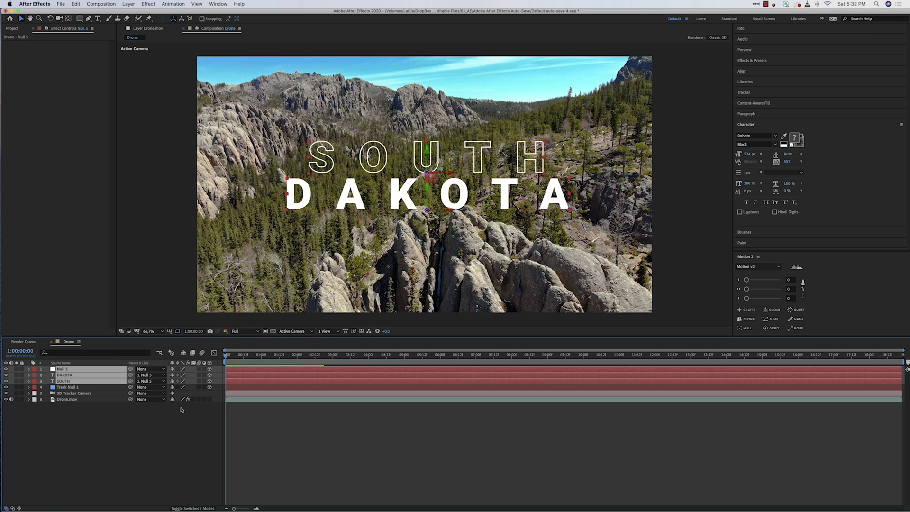
# Step: In 2 Views, select Null 5 and push it far back in the Top view
pyautogui.click(334, 331)
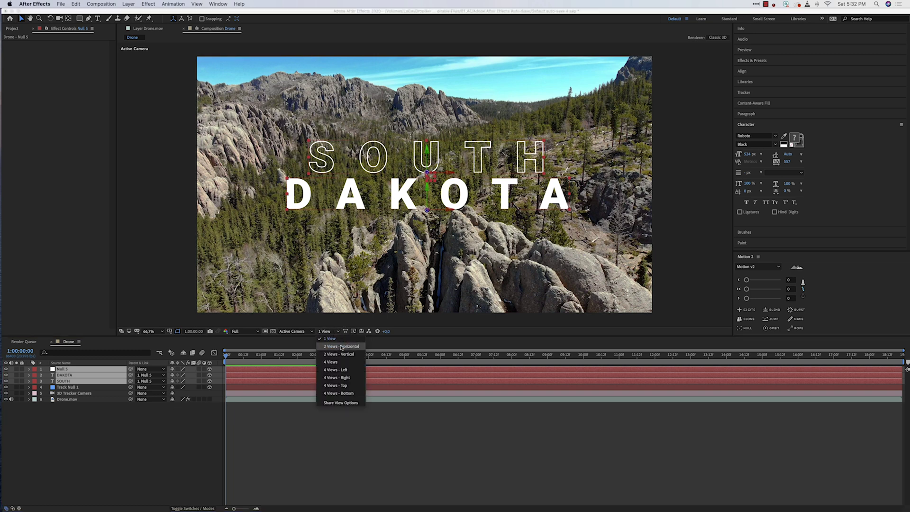
pyautogui.click(339, 347)
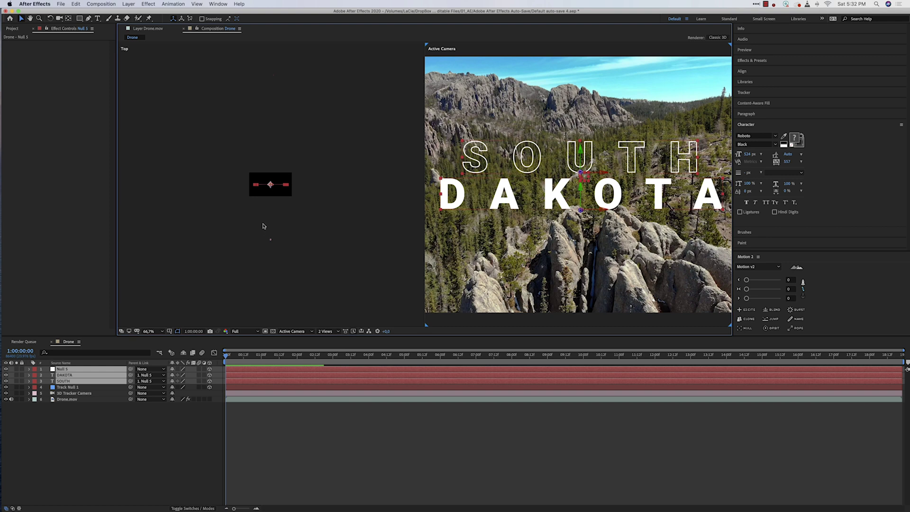
pyautogui.click(75, 436)
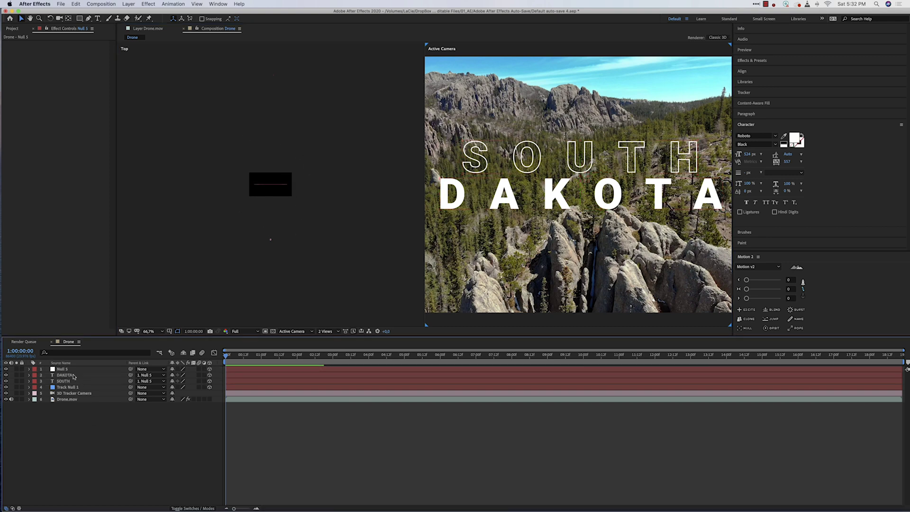
pyautogui.click(72, 369)
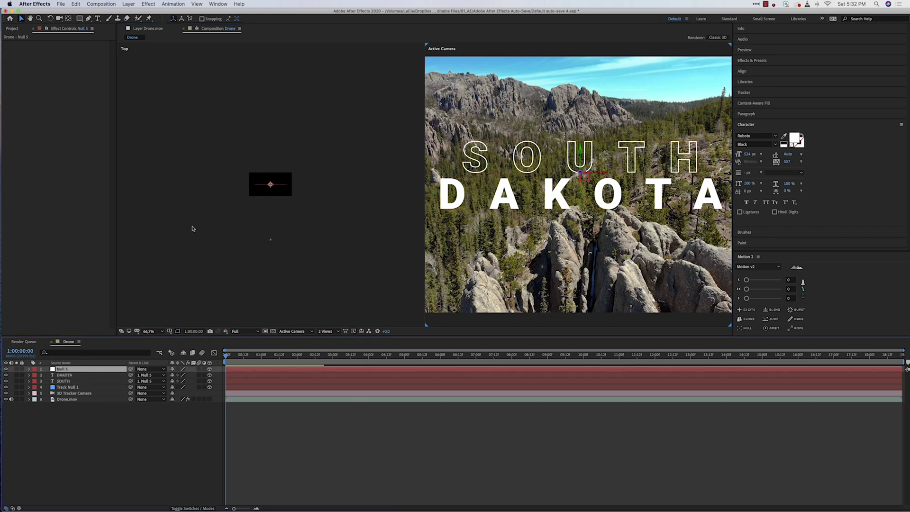
pyautogui.click(70, 381)
pyautogui.click(71, 375)
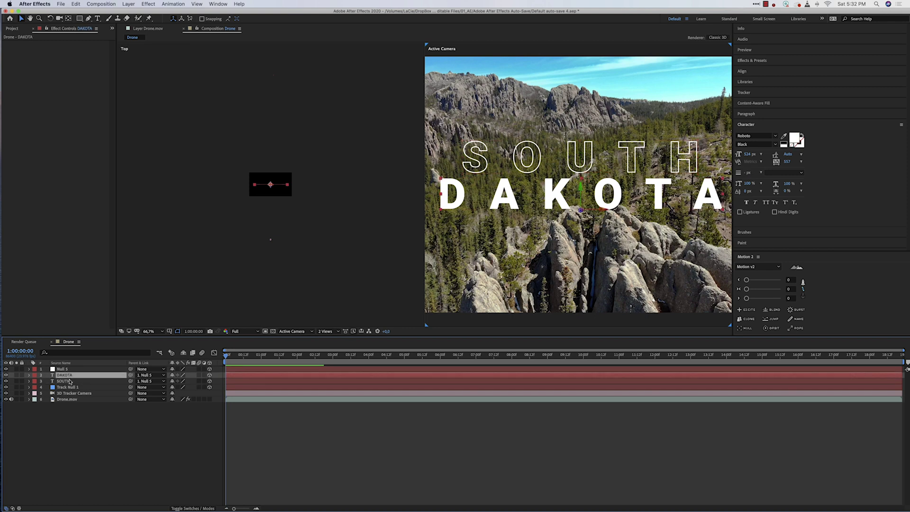
pyautogui.click(70, 381)
pyautogui.click(71, 375)
pyautogui.click(72, 370)
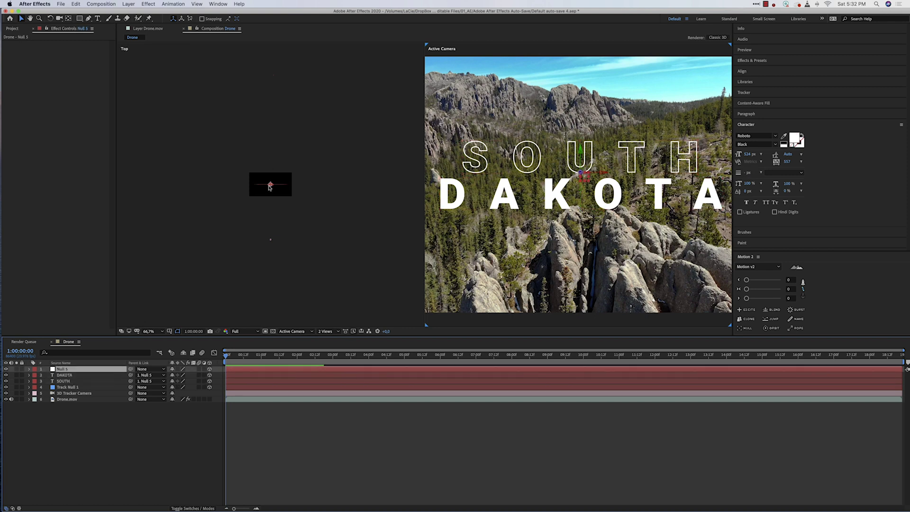
pyautogui.moveTo(271, 190); pyautogui.dragTo(285, 70)
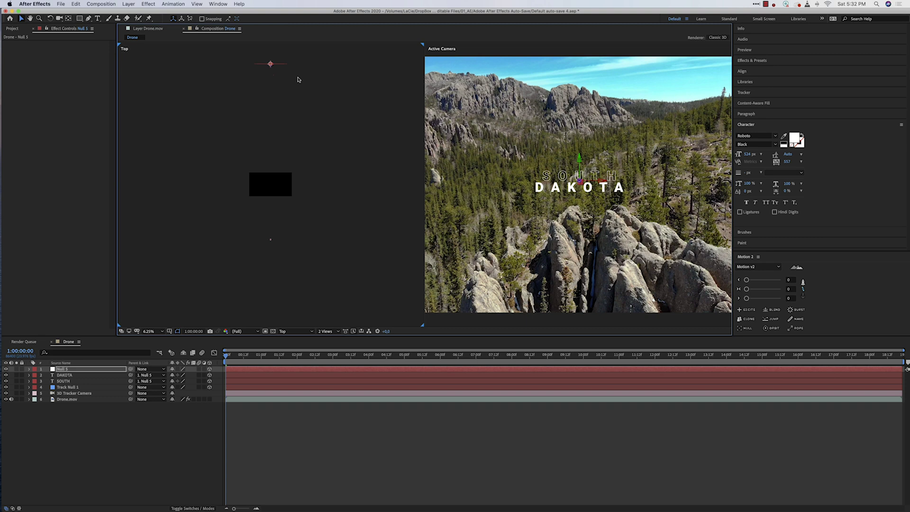
# Step: Zoom out the top view, return to 1 View, and preview the distant title
pyautogui.press(',')
pyautogui.click(326, 331)
pyautogui.click(334, 339)
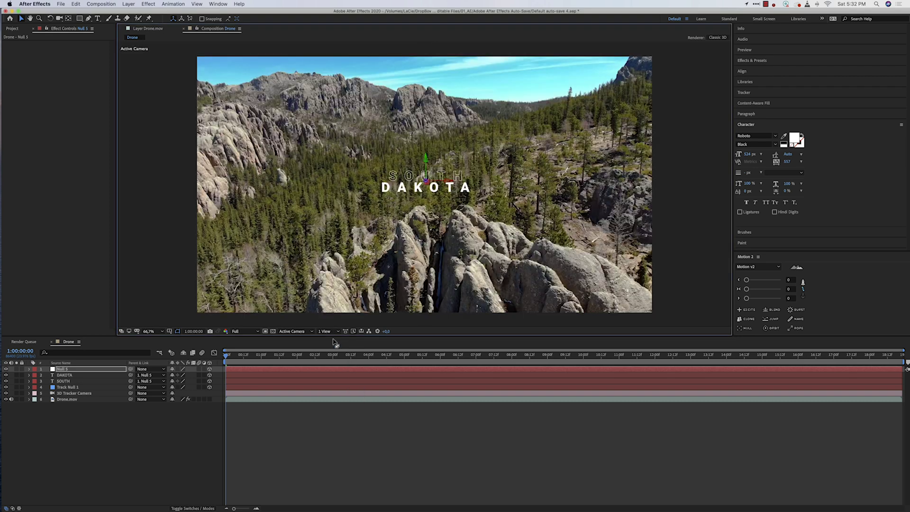
pyautogui.press('space')
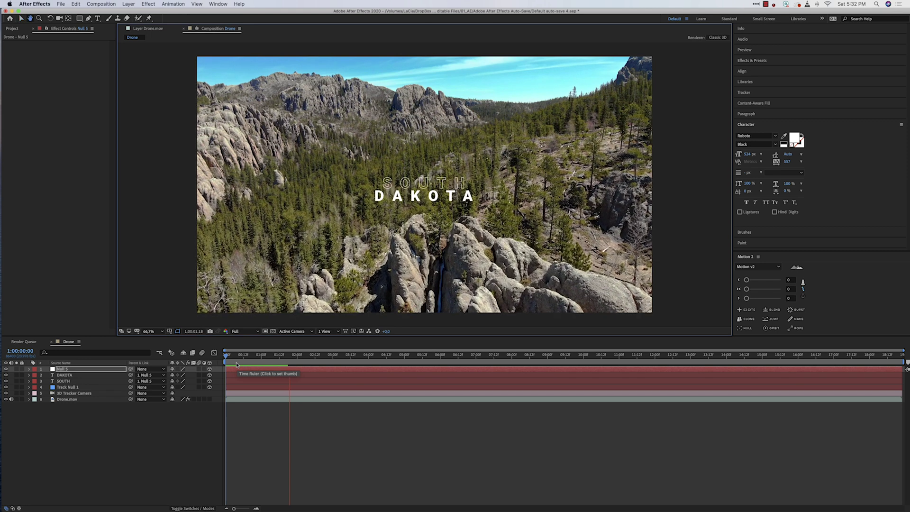
pyautogui.press('space')
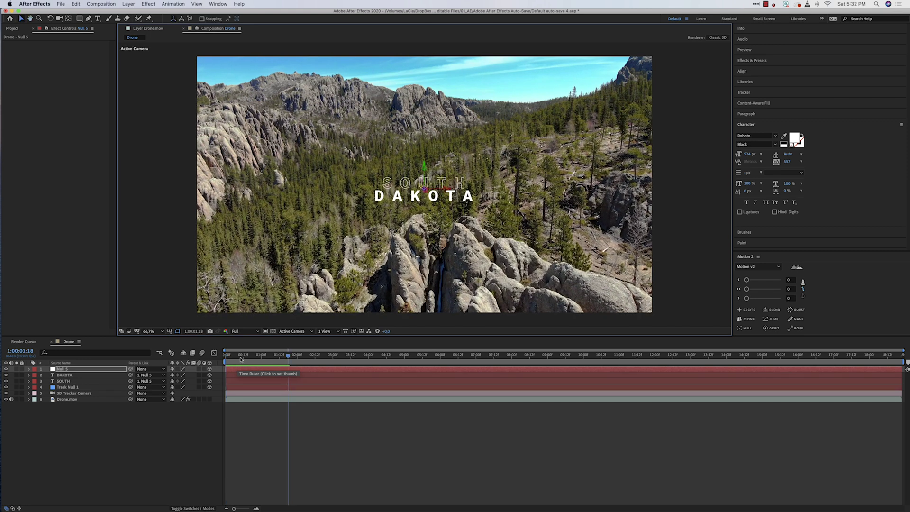
pyautogui.click(13, 29)
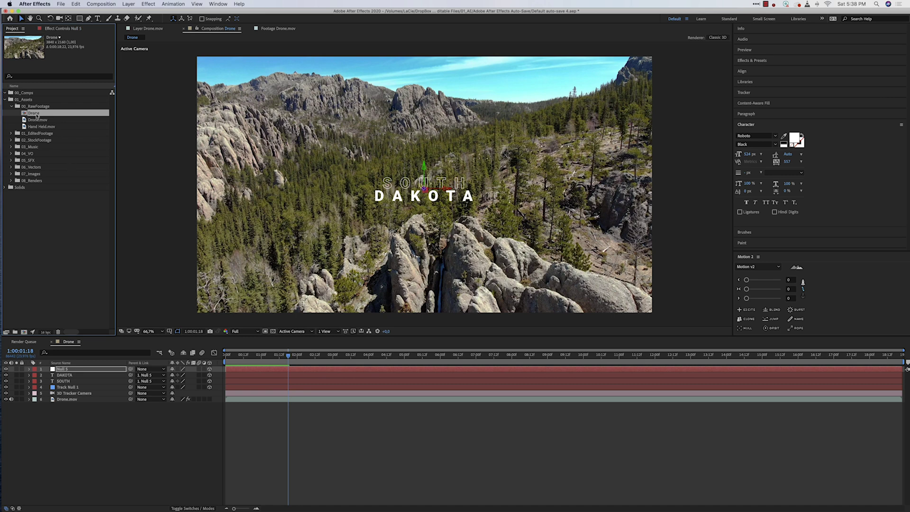
pyautogui.click(33, 127)
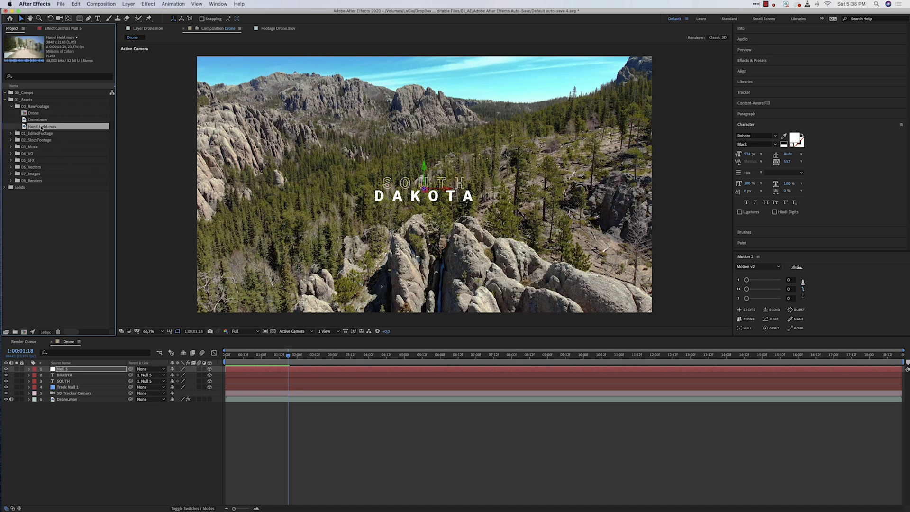
pyautogui.moveTo(42, 127); pyautogui.dragTo(25, 333)
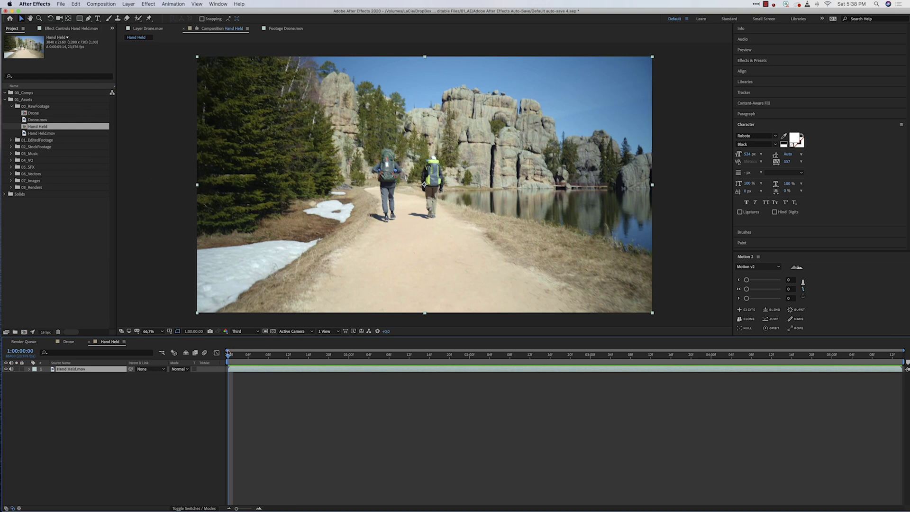
pyautogui.moveTo(229, 354); pyautogui.dragTo(308, 357)
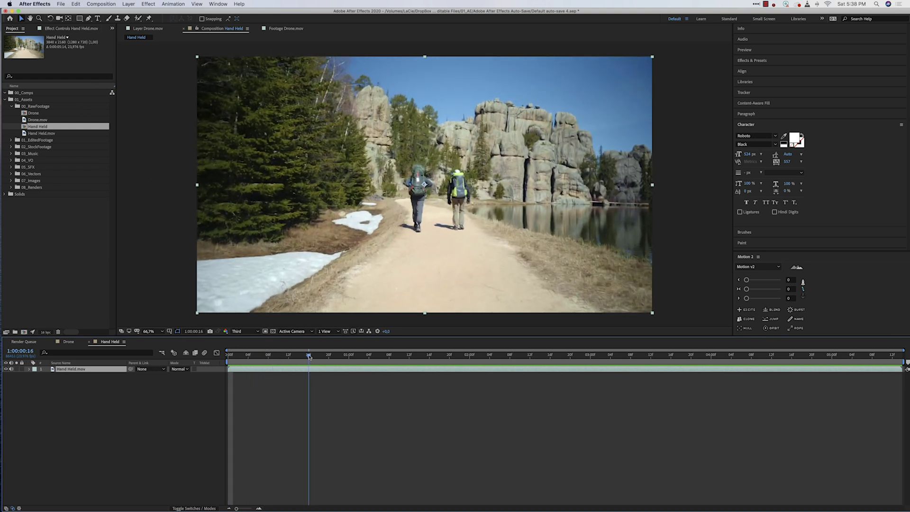
pyautogui.press('space')
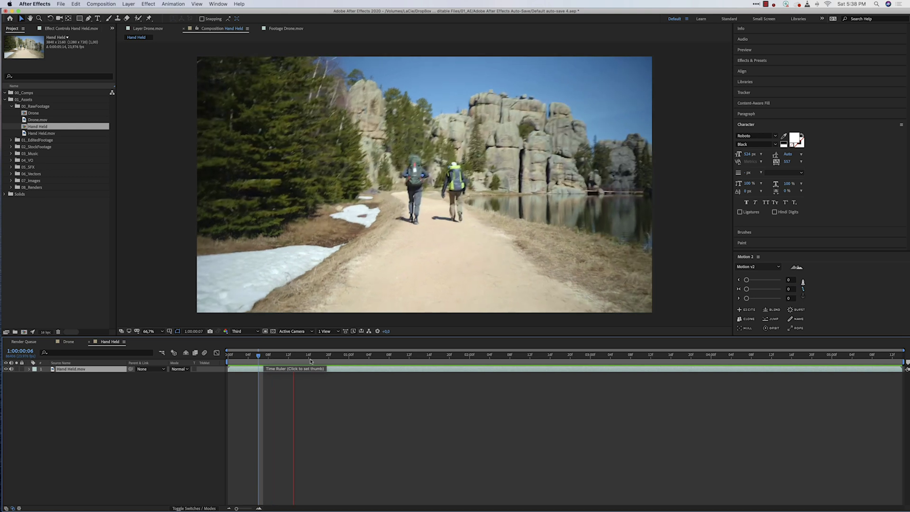
pyautogui.press('space')
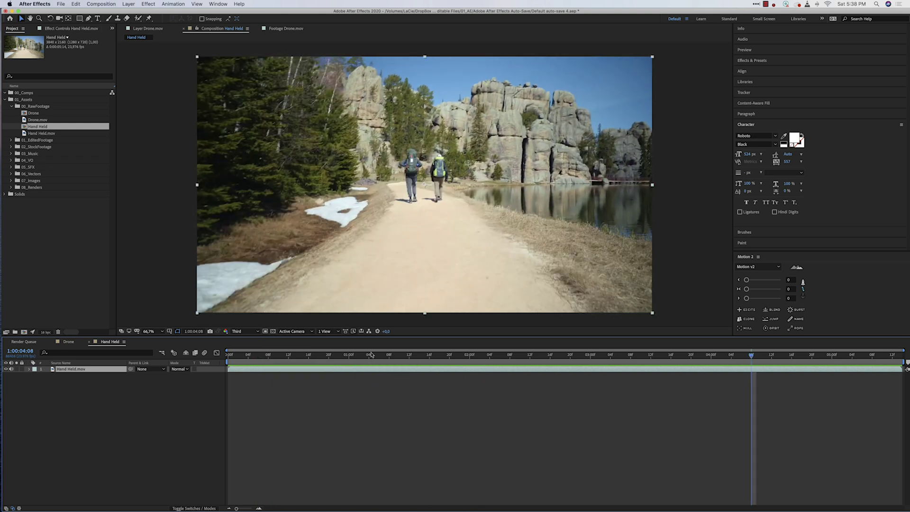
pyautogui.moveTo(759, 356); pyautogui.dragTo(306, 367)
pyautogui.press('space')
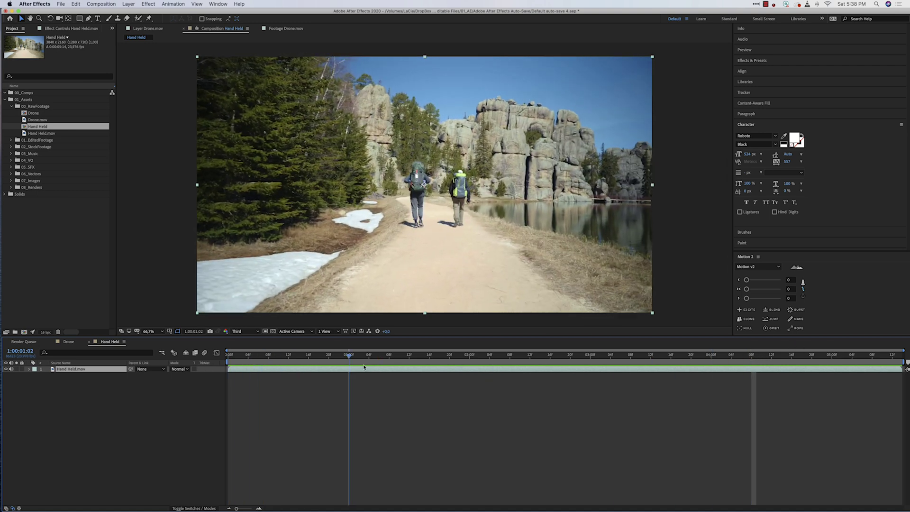
pyautogui.press('space')
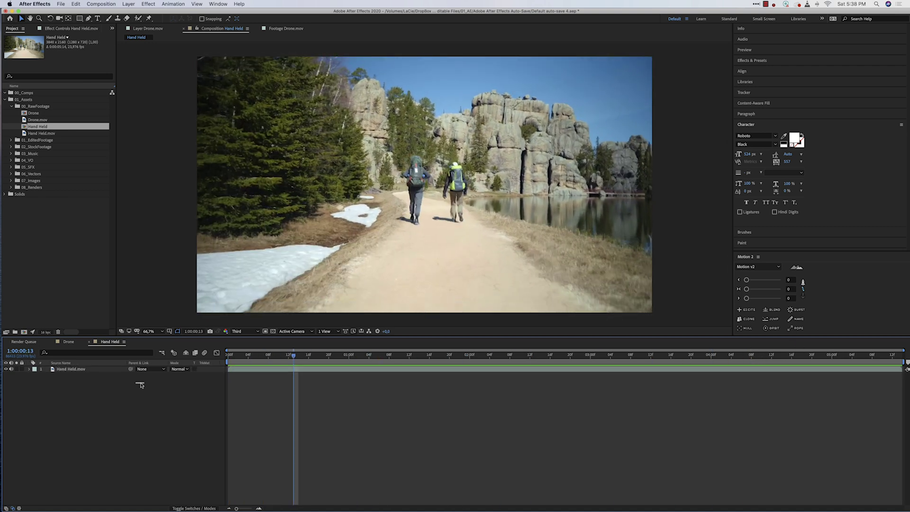
pyautogui.press('super+a')
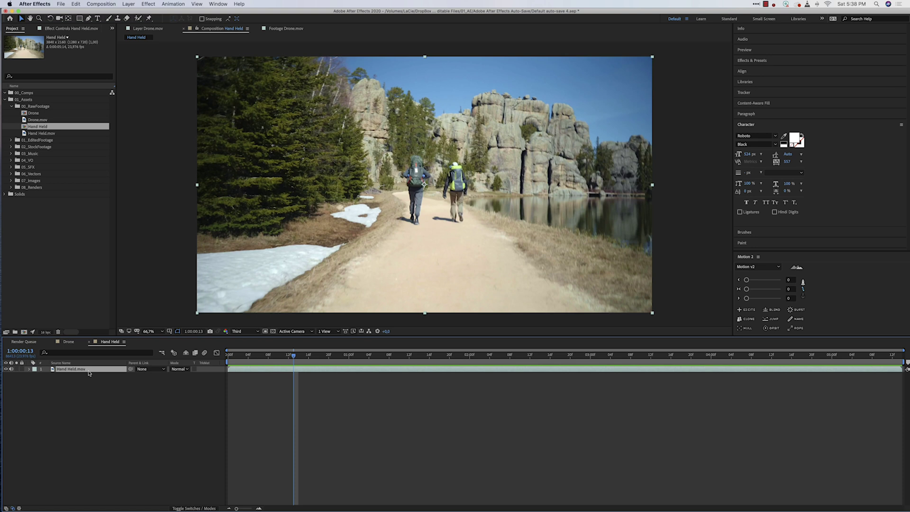
# Step: Camera-track Hand Held.mov and increase Track Point Size in Effect Controls
pyautogui.click(755, 93)
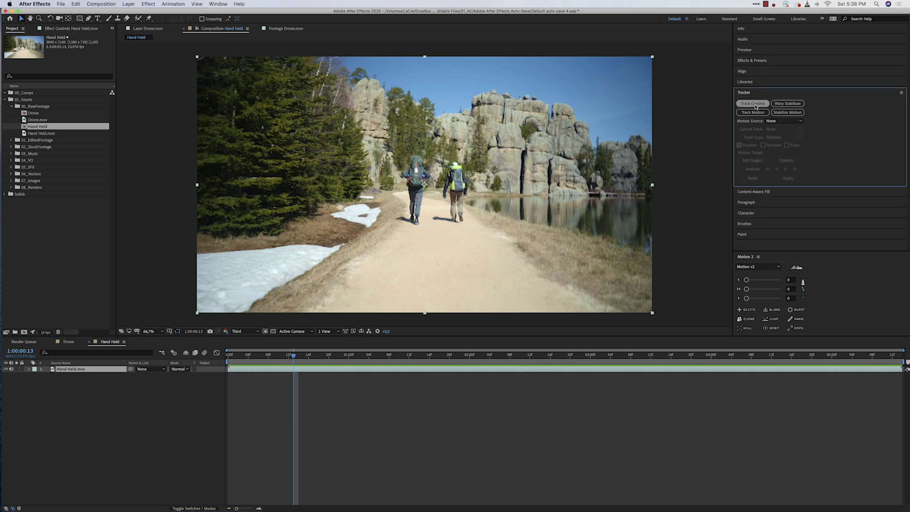
pyautogui.click(754, 103)
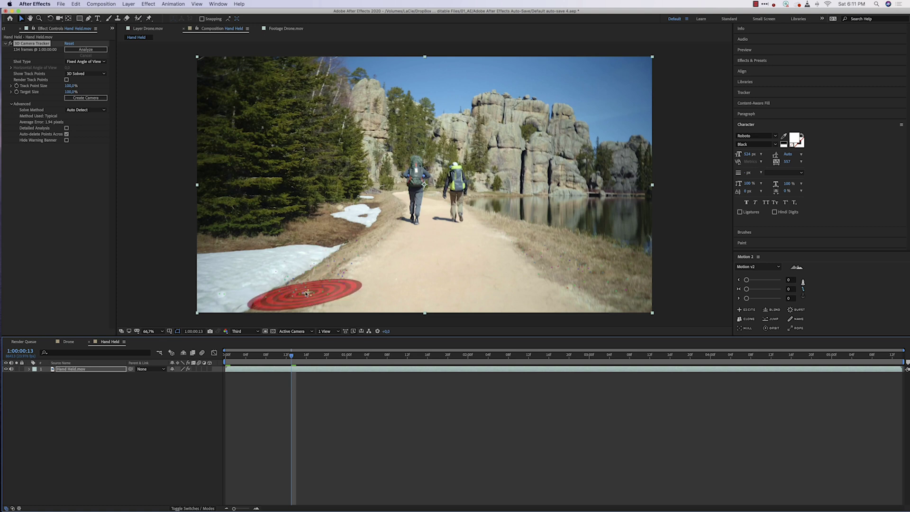
pyautogui.moveTo(71, 86); pyautogui.dragTo(141, 85)
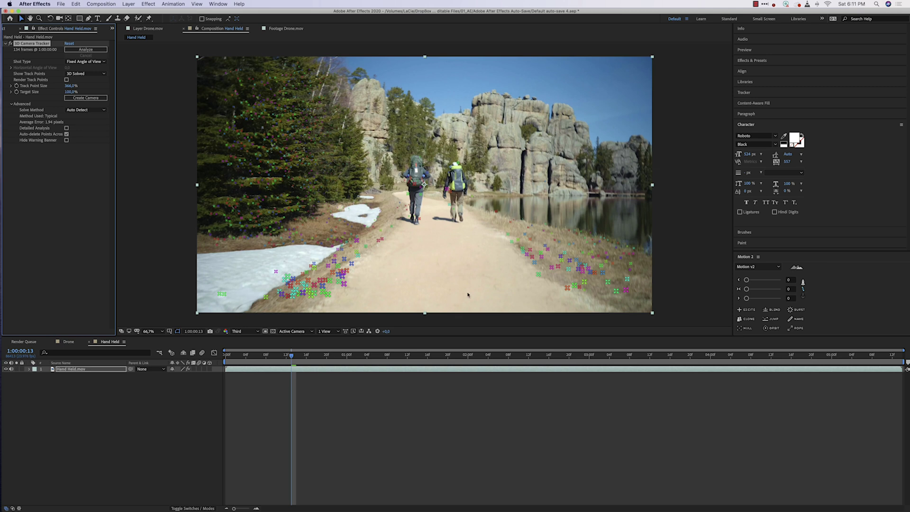
pyautogui.click(392, 237)
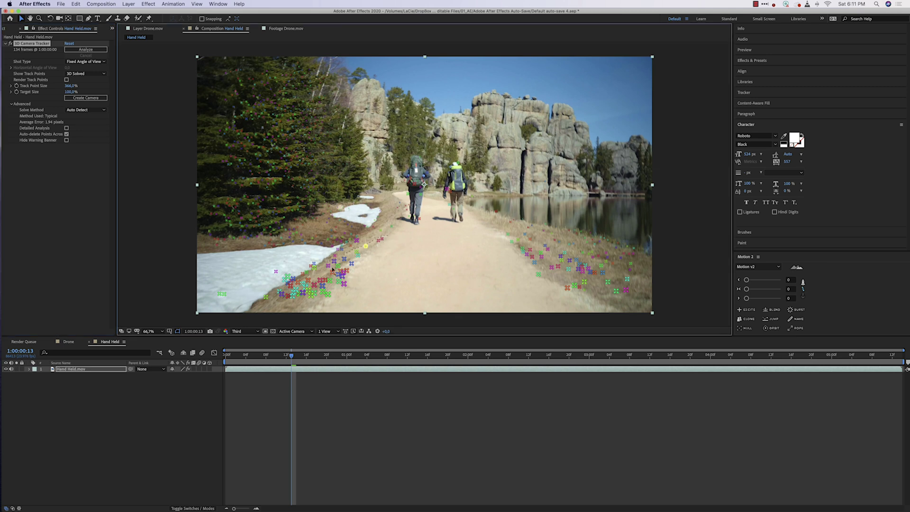
# Step: Lasso track points along both trail edges and create a null and camera from them
pyautogui.moveTo(333, 269)
pyautogui.mouseDown()
pyautogui.moveTo(323, 292)
pyautogui.moveTo(338, 300)
pyautogui.moveTo(599, 299)
pyautogui.moveTo(605, 282)
pyautogui.moveTo(594, 257)
pyautogui.moveTo(505, 227)
pyautogui.mouseUp()
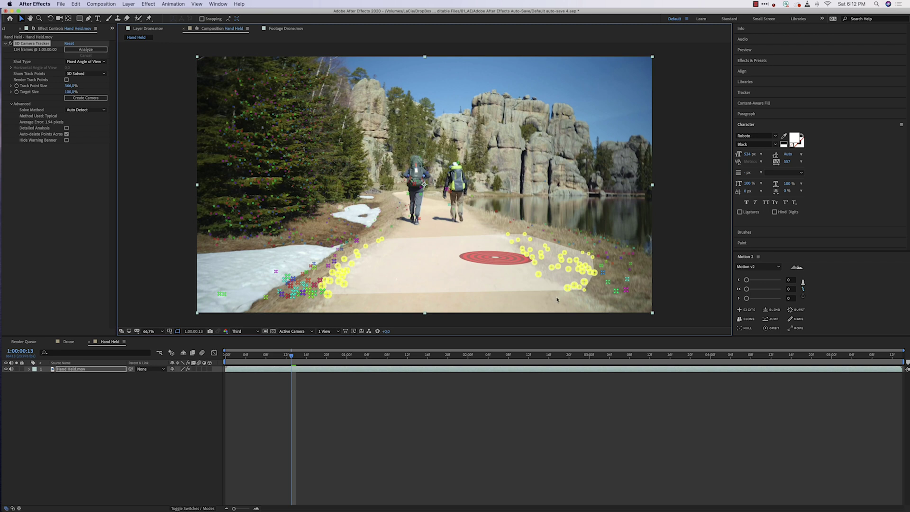
pyautogui.rightClick(494, 258)
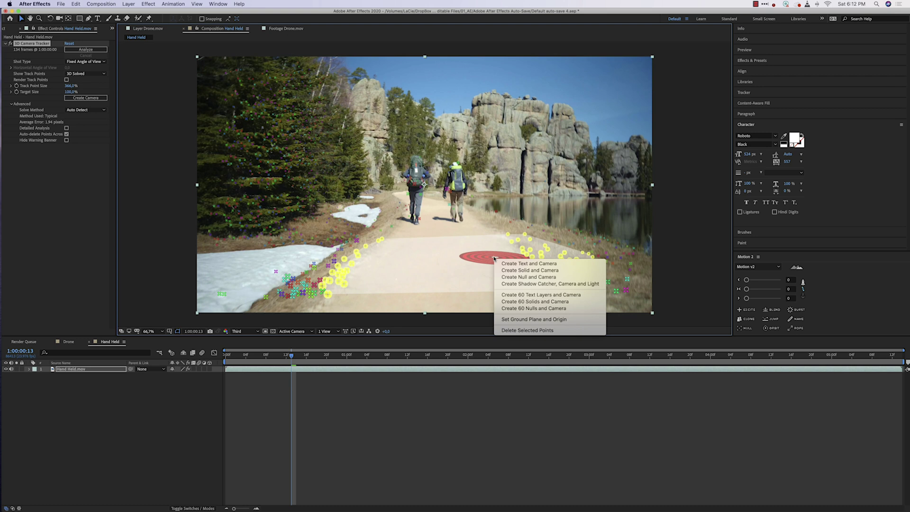
pyautogui.click(518, 277)
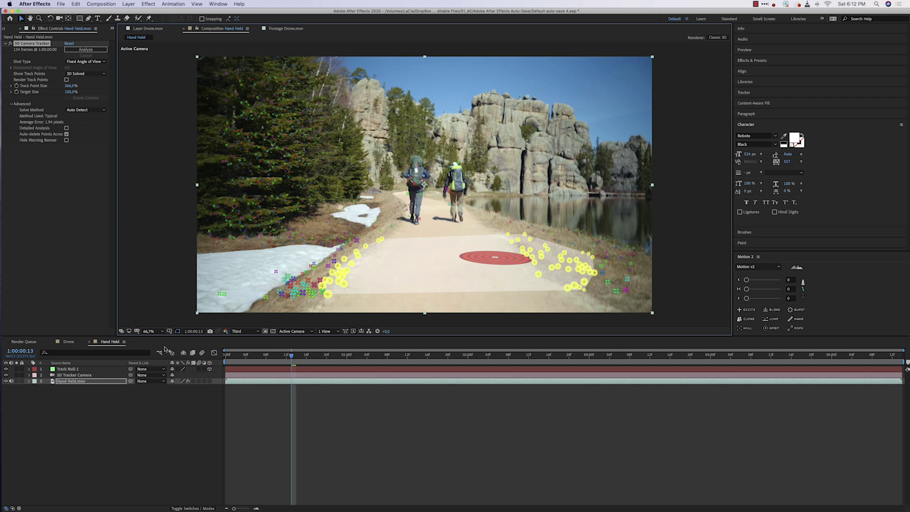
pyautogui.click(110, 398)
# Step: Add a new text layer reading SOUTH
pyautogui.rightClick(133, 399)
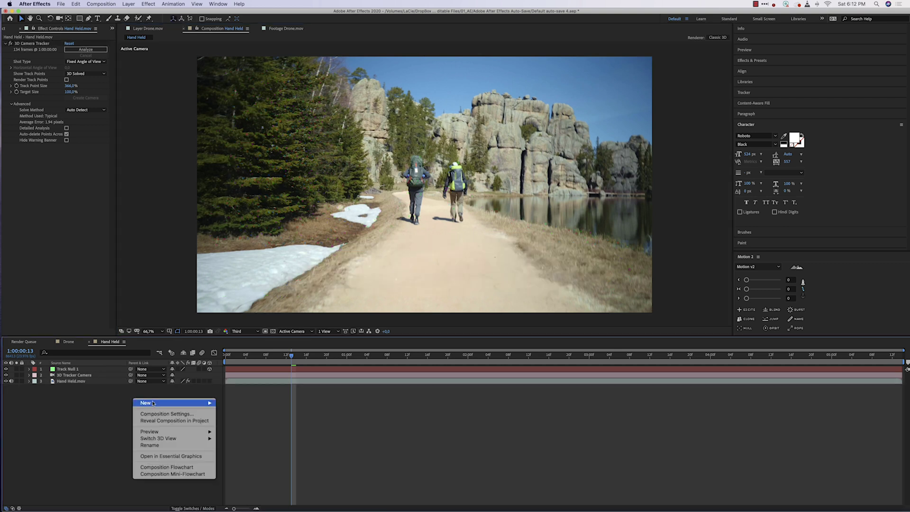
pyautogui.moveTo(154, 403)
pyautogui.click(253, 416)
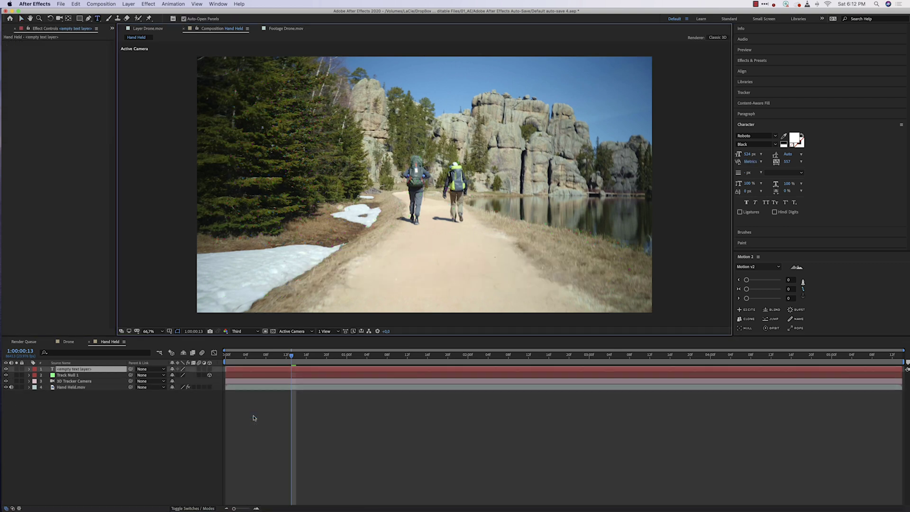
pyautogui.write('SOUTY')
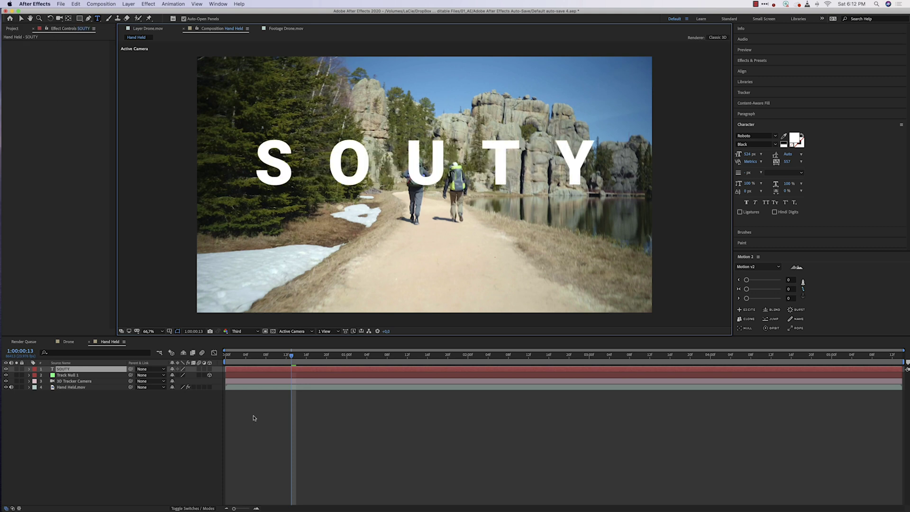
pyautogui.press('BackSpace')
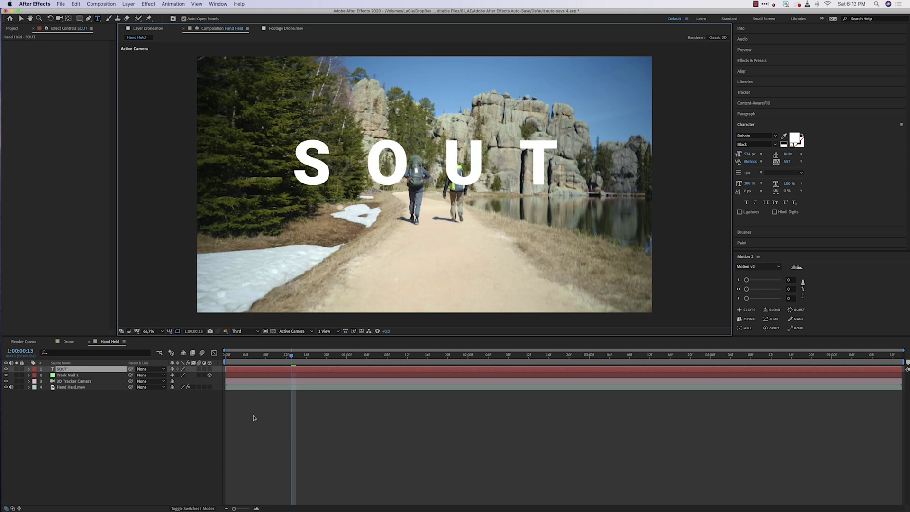
pyautogui.write('H')
pyautogui.click(108, 441)
# Step: Duplicate SOUTH as a DAKOTA layer and position it directly beneath SOUTH
pyautogui.click(66, 368)
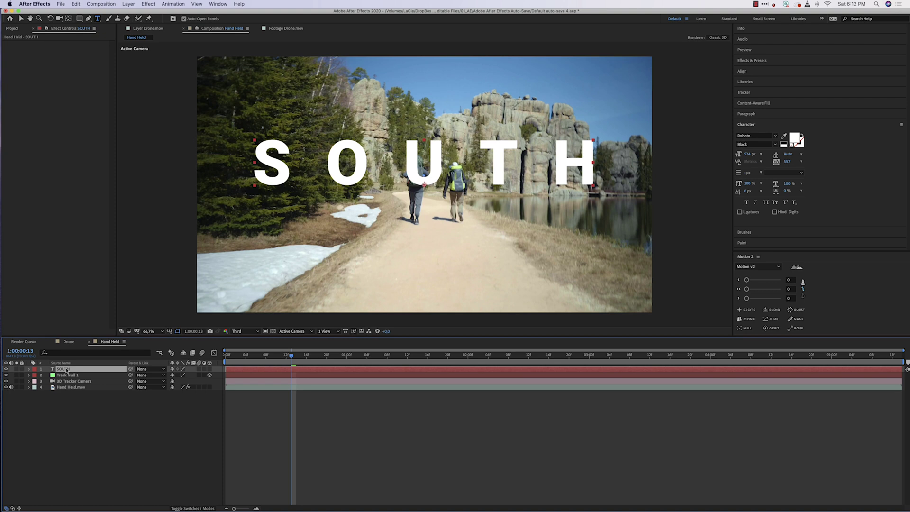
pyautogui.press('super+d')
pyautogui.doubleClick(66, 370)
pyautogui.write('DAKOTA')
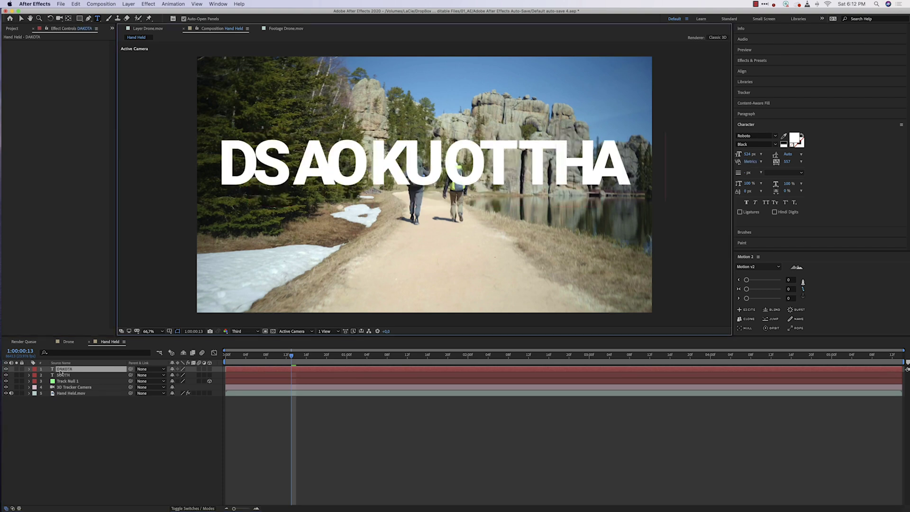
pyautogui.press('Return')
pyautogui.moveTo(67, 370); pyautogui.dragTo(63, 380)
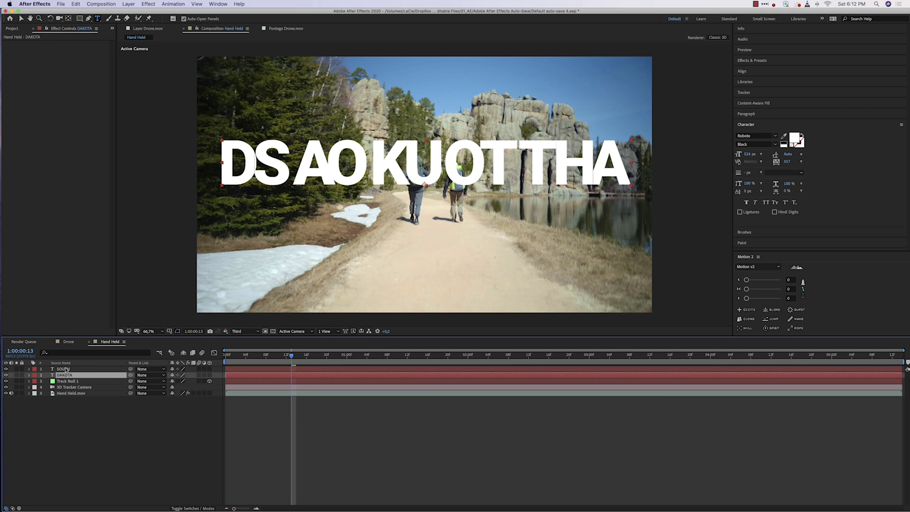
pyautogui.hotkey('shift', 'Down')
pyautogui.hotkey('shift', 'Down')
pyautogui.hotkey('shift', 'Down')
pyautogui.hotkey('shift', 'Down')
pyautogui.hotkey('shift', 'Down')
pyautogui.hotkey('shift', 'Down')
pyautogui.hotkey('shift', 'Down')
pyautogui.hotkey('shift', 'Down')
pyautogui.hotkey('shift', 'Down')
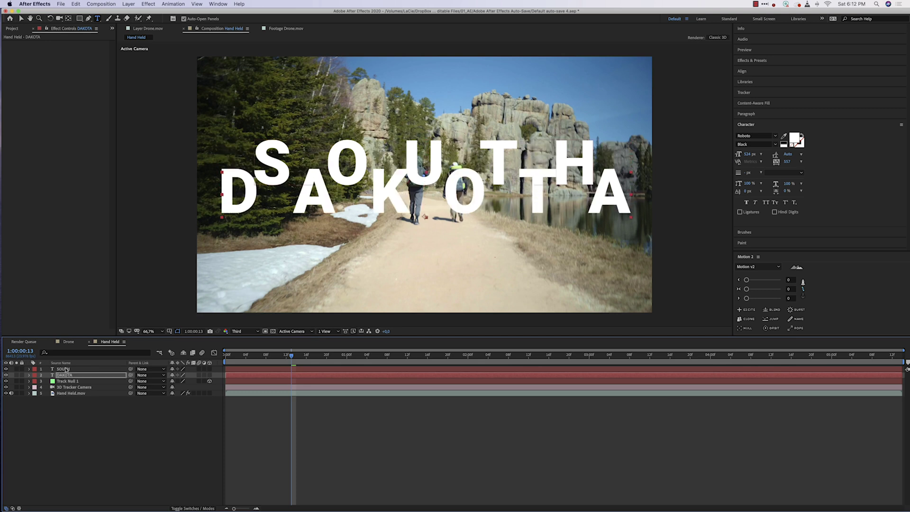
pyautogui.hotkey('shift', 'Down')
pyautogui.hotkey('shift', 'Down')
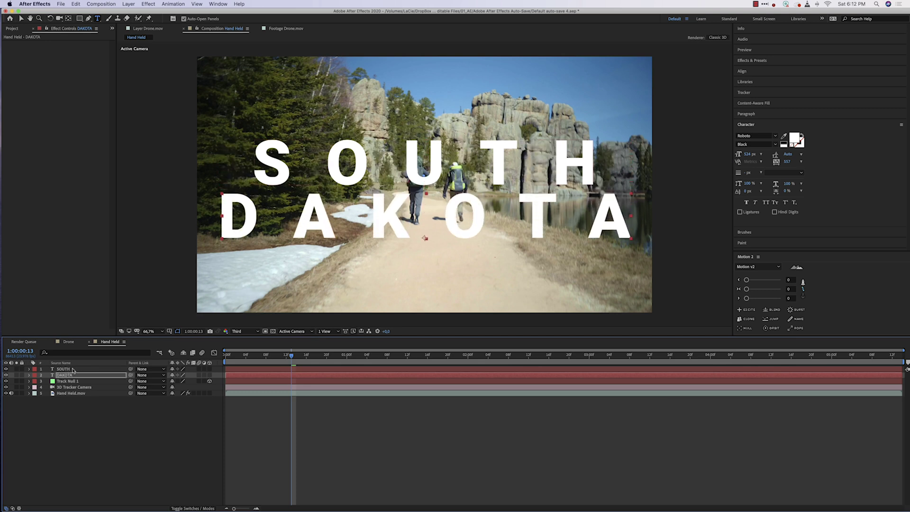
pyautogui.click(73, 369)
# Step: Make SOUTH outline-only text and add a new Null 7 layer
pyautogui.click(803, 136)
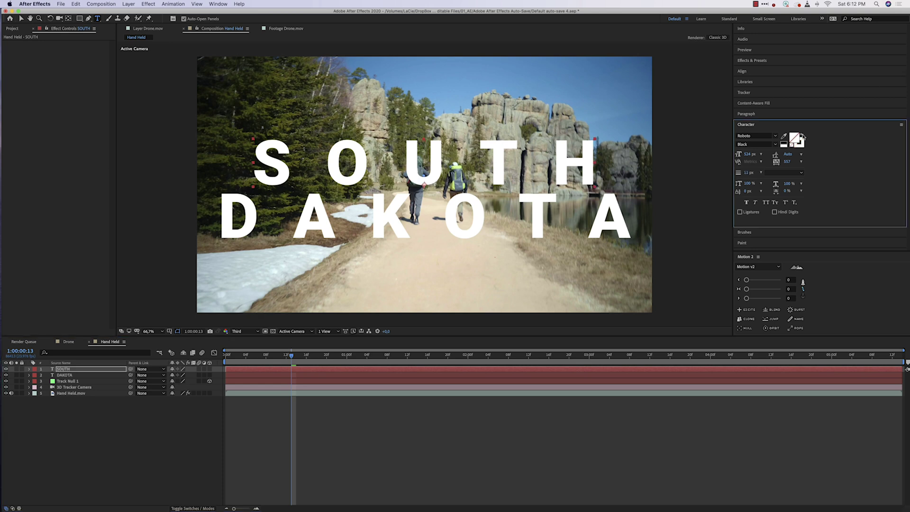
pyautogui.keyDown('shift'); pyautogui.click(97, 376); pyautogui.keyUp('shift')
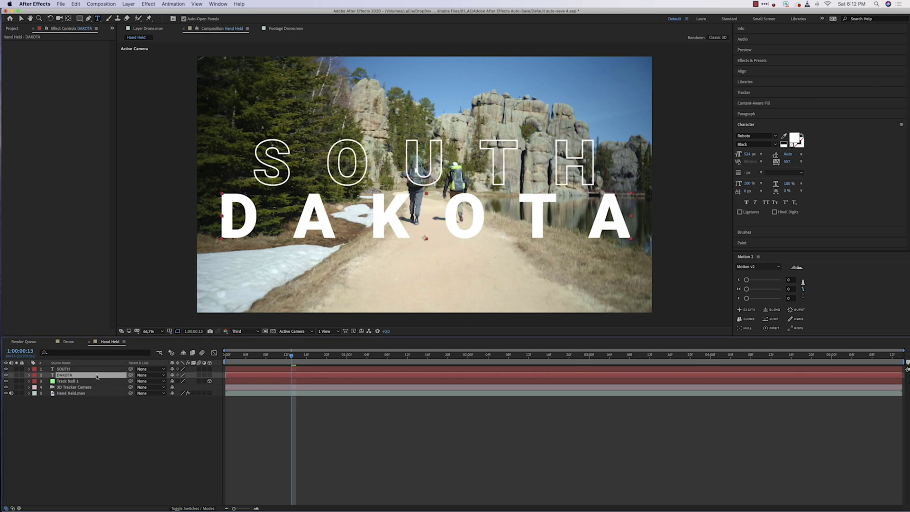
pyautogui.rightClick(143, 431)
pyautogui.moveTo(149, 434)
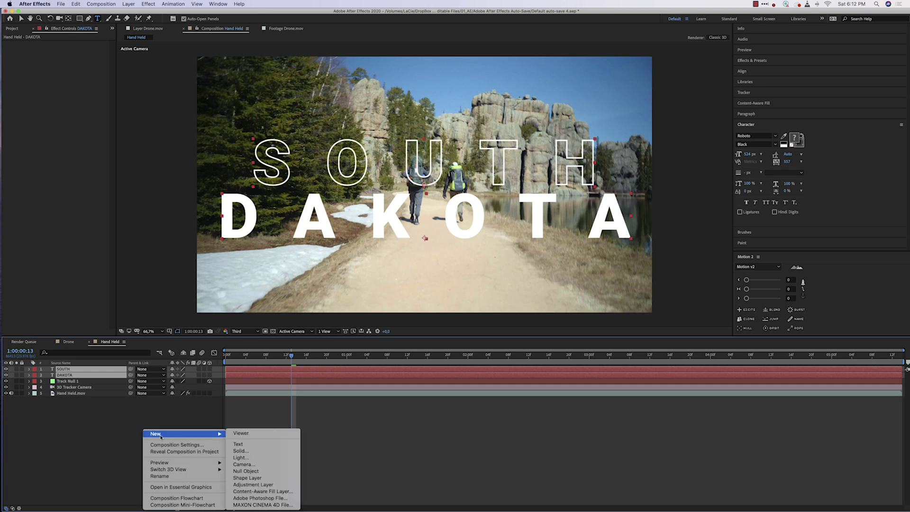
pyautogui.click(276, 472)
# Step: Parent SOUTH and DAKOTA to Null 7 and scale the title slightly smaller
pyautogui.click(113, 381)
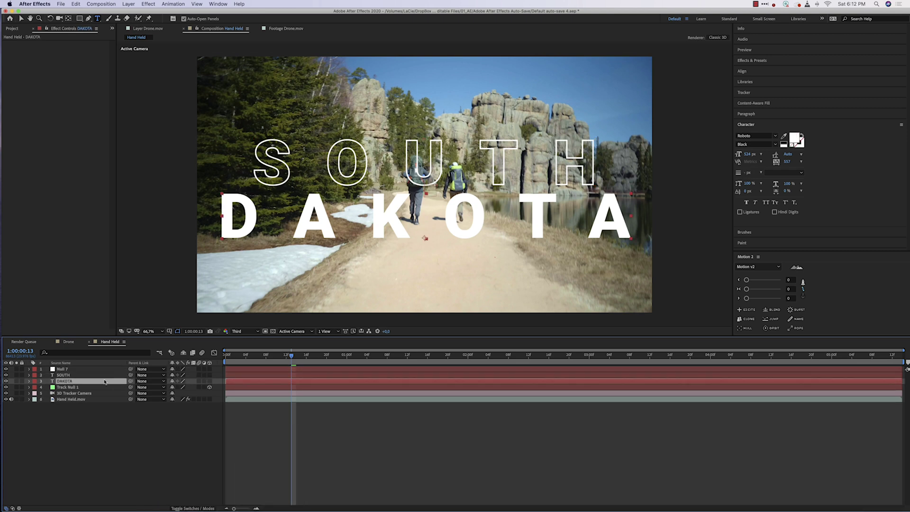
pyautogui.keyDown('shift'); pyautogui.click(116, 376); pyautogui.keyUp('shift')
pyautogui.moveTo(130, 377); pyautogui.dragTo(61, 369)
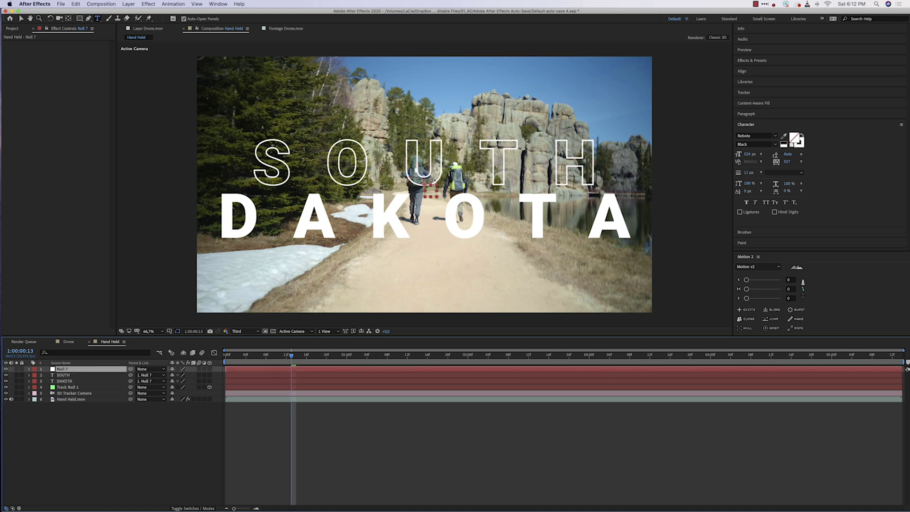
pyautogui.press('v')
pyautogui.moveTo(437, 200); pyautogui.dragTo(435, 200)
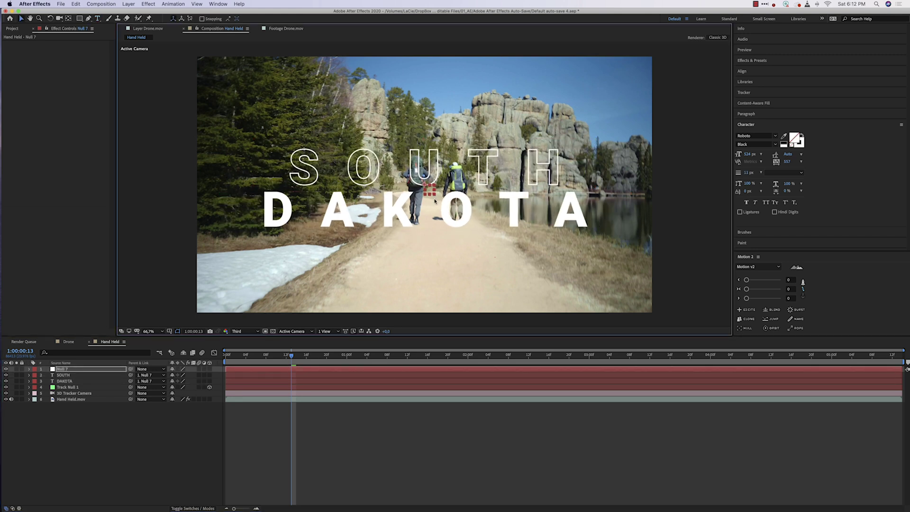
# Step: Make Null 7, SOUTH and DAKOTA 3D layers
pyautogui.keyDown('shift'); pyautogui.click(66, 382); pyautogui.keyUp('shift')
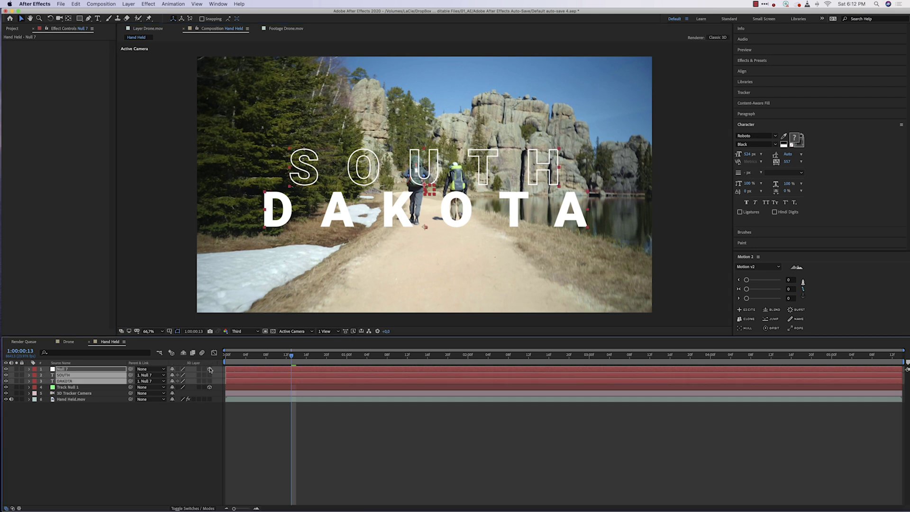
pyautogui.moveTo(210, 370); pyautogui.dragTo(210, 381)
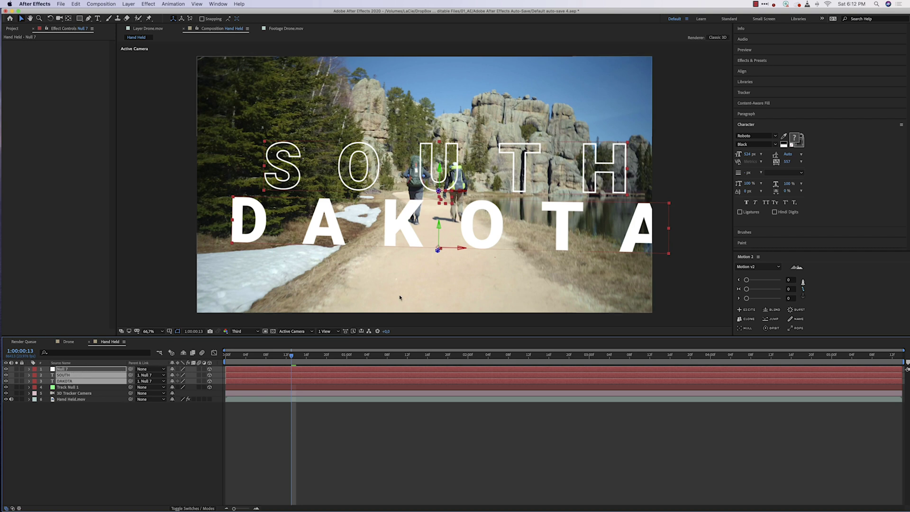
pyautogui.click(210, 372)
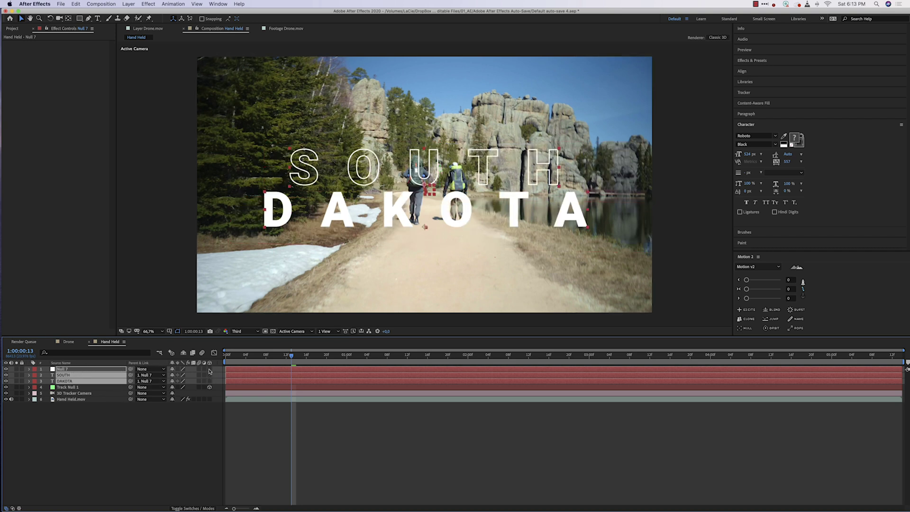
pyautogui.click(210, 371)
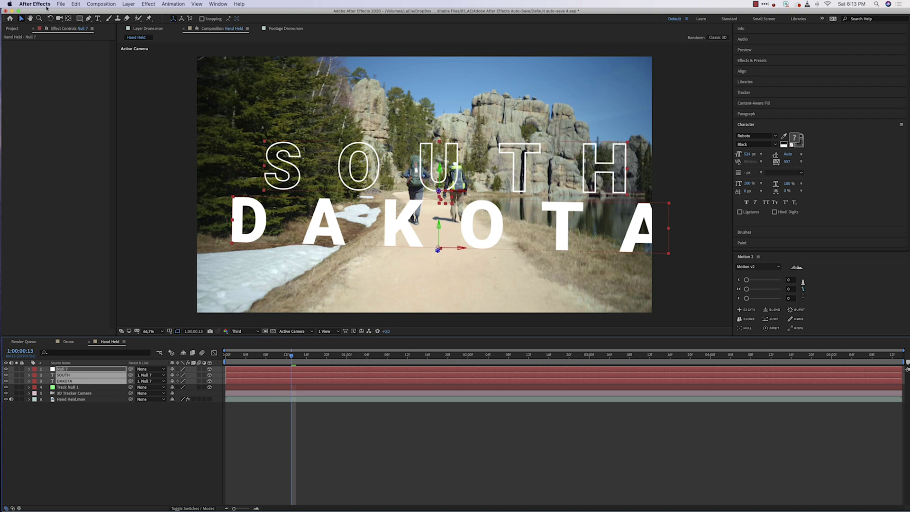
# Step: Rotate Null 7 alone so the parented title sits more level over the trail
pyautogui.click(69, 372)
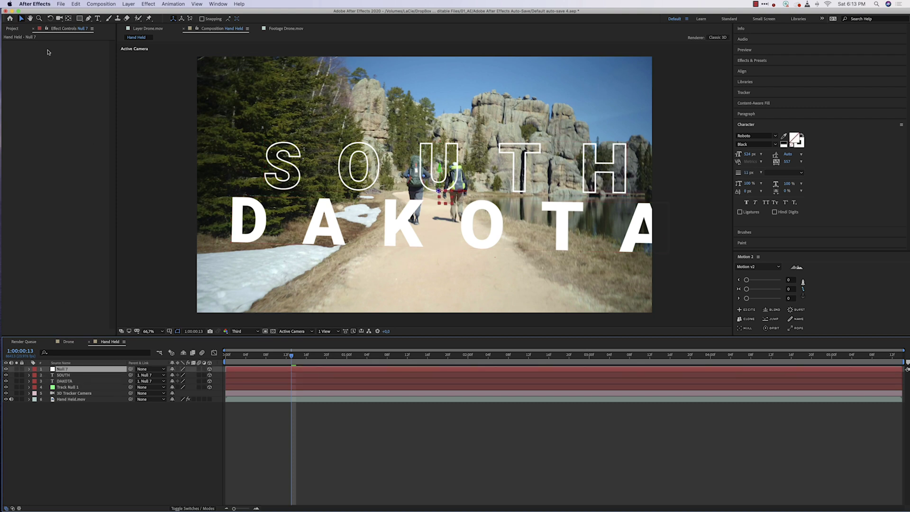
pyautogui.click(51, 20)
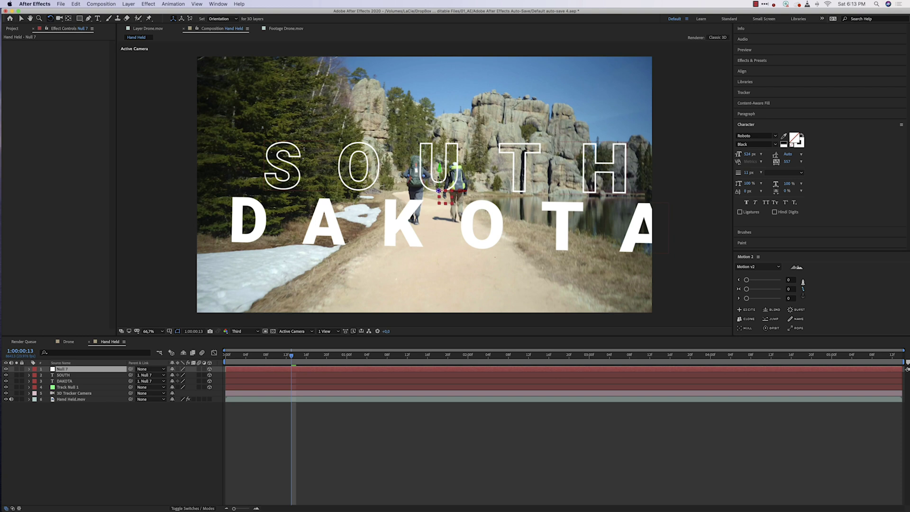
pyautogui.moveTo(440, 181)
pyautogui.mouseDown()
pyautogui.moveTo(447, 181)
pyautogui.moveTo(439, 183)
pyautogui.mouseUp()
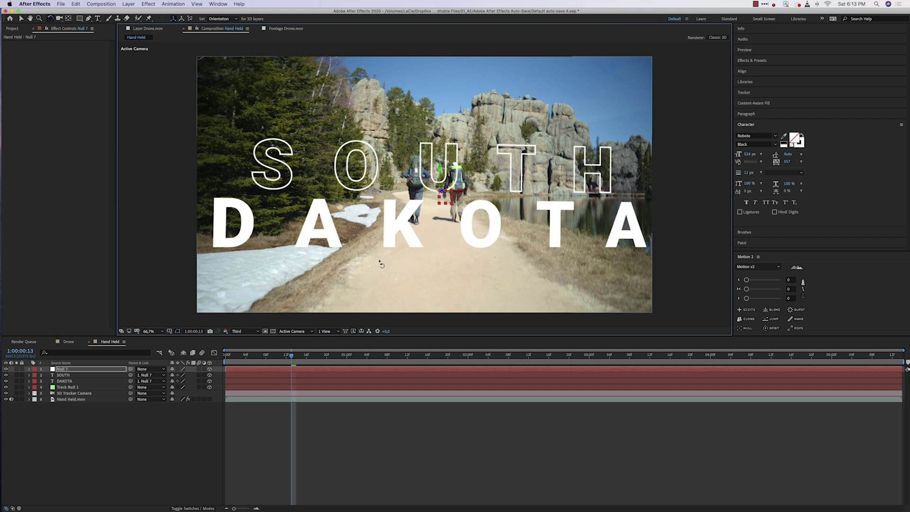
# Step: Preview the tracked title, then return to the SOUTH DAKOTA frame
pyautogui.click(158, 423)
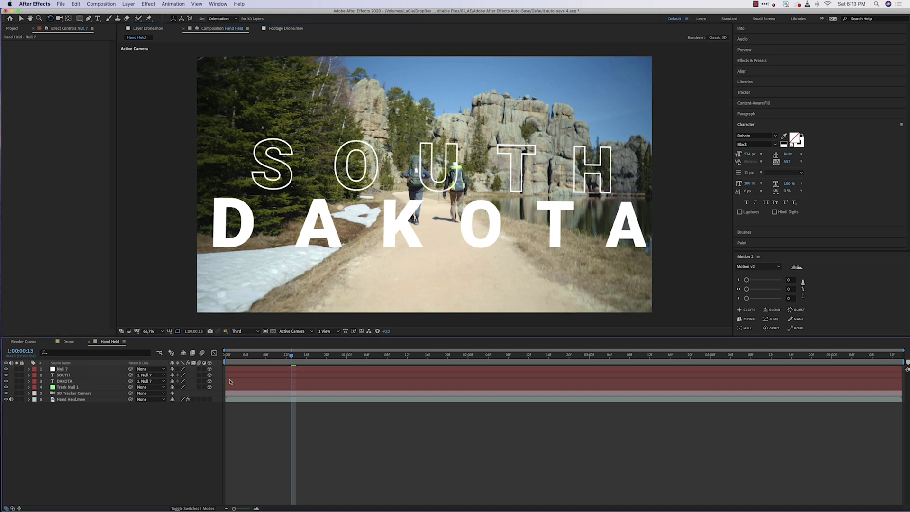
pyautogui.moveTo(282, 357); pyautogui.dragTo(226, 357)
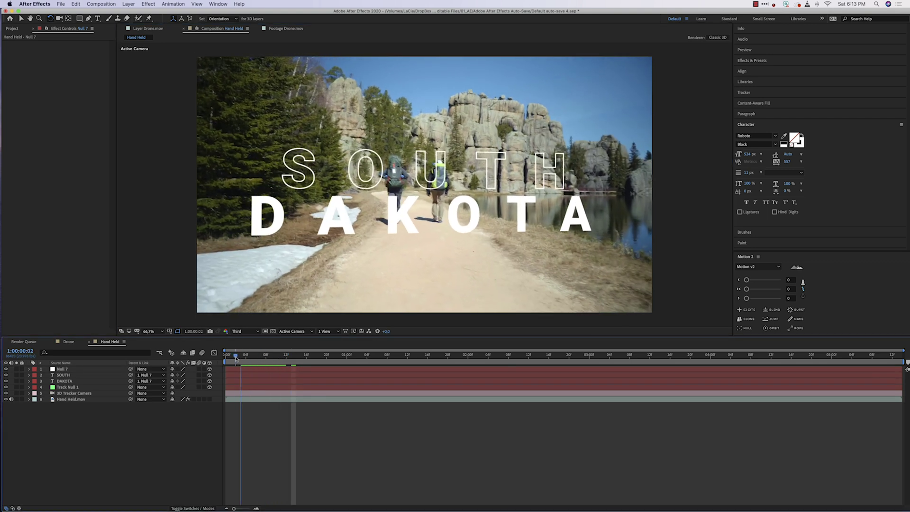
pyautogui.press('space')
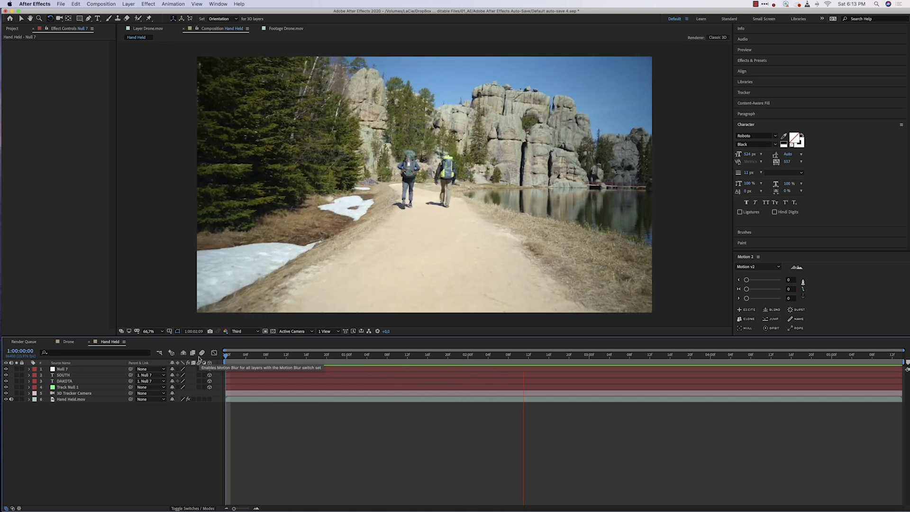
pyautogui.moveTo(290, 357); pyautogui.dragTo(468, 356)
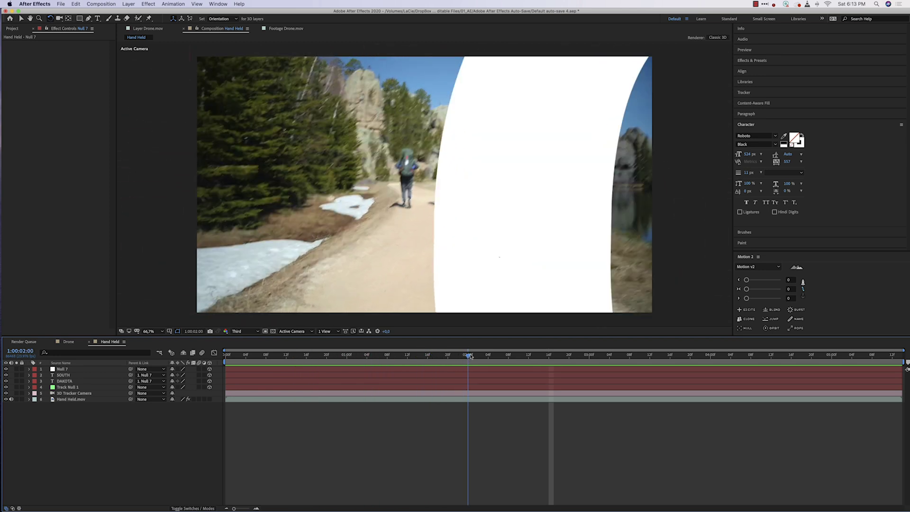
# Step: Nudge Null 7 and its title a couple of pixels to the right
pyautogui.click(65, 368)
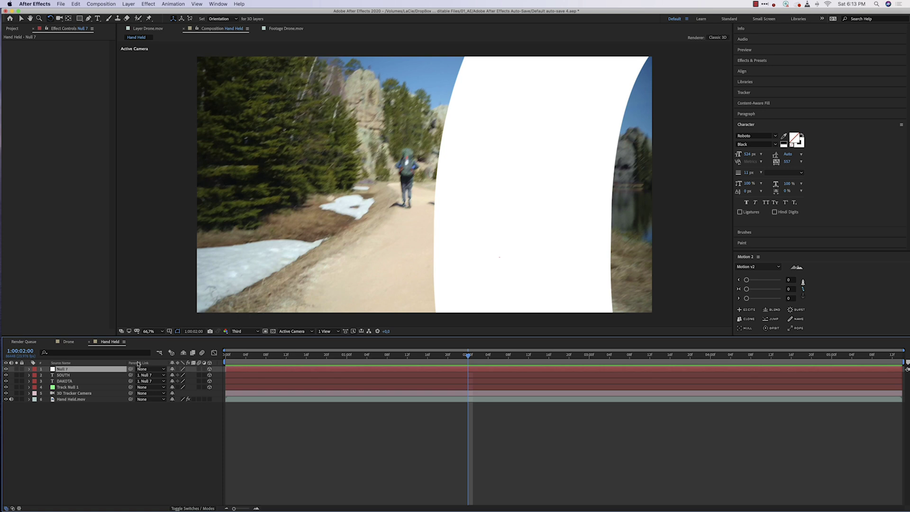
pyautogui.press(',')
pyautogui.press(',')
pyautogui.press(',')
pyautogui.press(',')
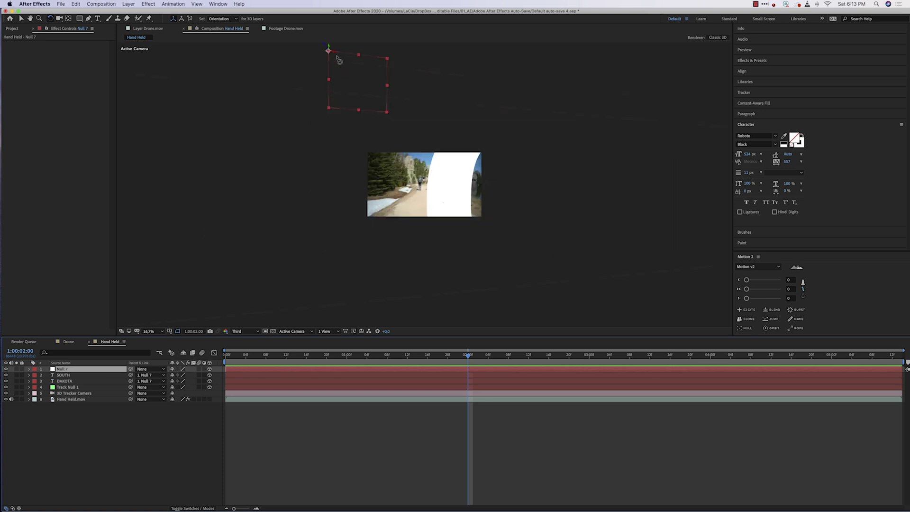
pyautogui.press('v')
pyautogui.hotkey('shift', 'Right')
pyautogui.hotkey('shift', 'Right')
pyautogui.hotkey('shift', 'Right')
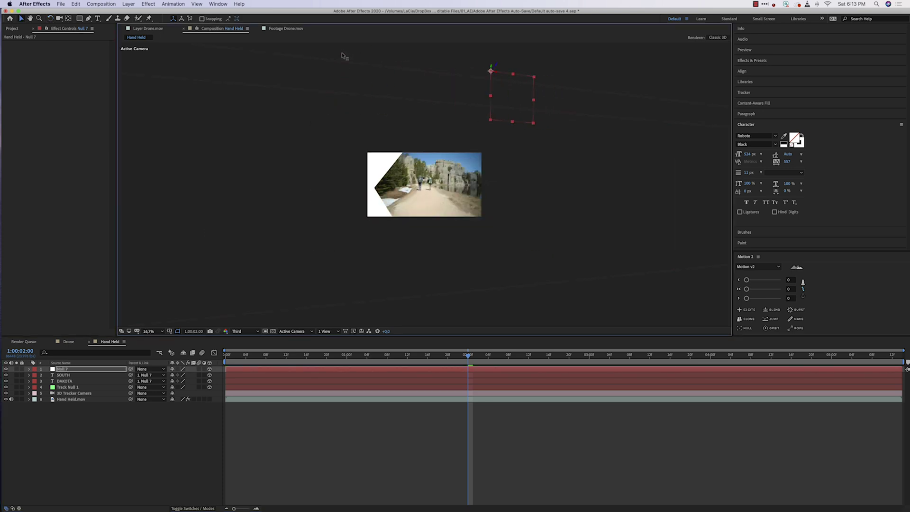
pyautogui.hotkey('shift', 'Left')
pyautogui.hotkey('shift', 'Left')
pyautogui.hotkey('shift', 'Left')
pyautogui.hotkey('shift', 'Left')
pyautogui.hotkey('shift', 'Left')
pyautogui.hotkey('shift', 'Left')
pyautogui.hotkey('shift', 'Right')
pyautogui.hotkey('shift', 'Right')
pyautogui.hotkey('shift', 'Right')
pyautogui.hotkey('shift', 'Right')
pyautogui.hotkey('shift', 'Right')
pyautogui.hotkey('shift', 'Right')
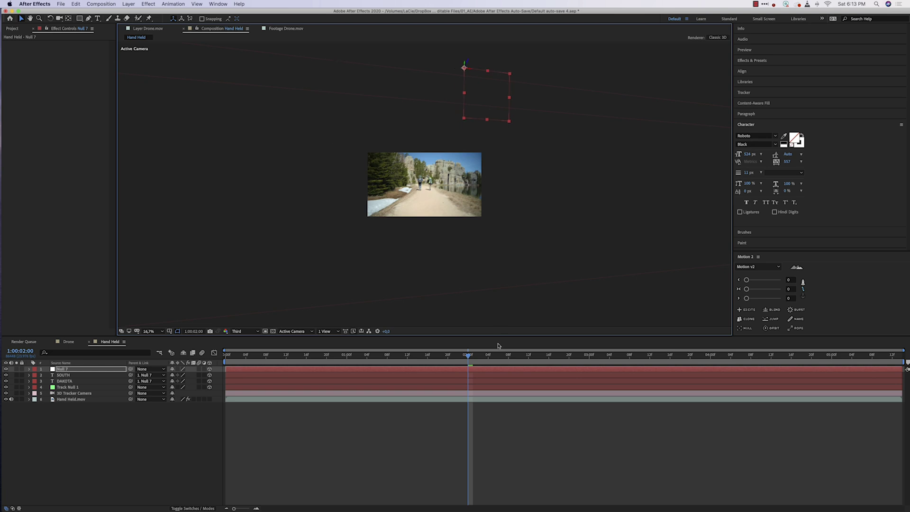
# Step: Return to the start of the clip and set viewer magnification to Fit
pyautogui.moveTo(469, 357); pyautogui.dragTo(226, 360)
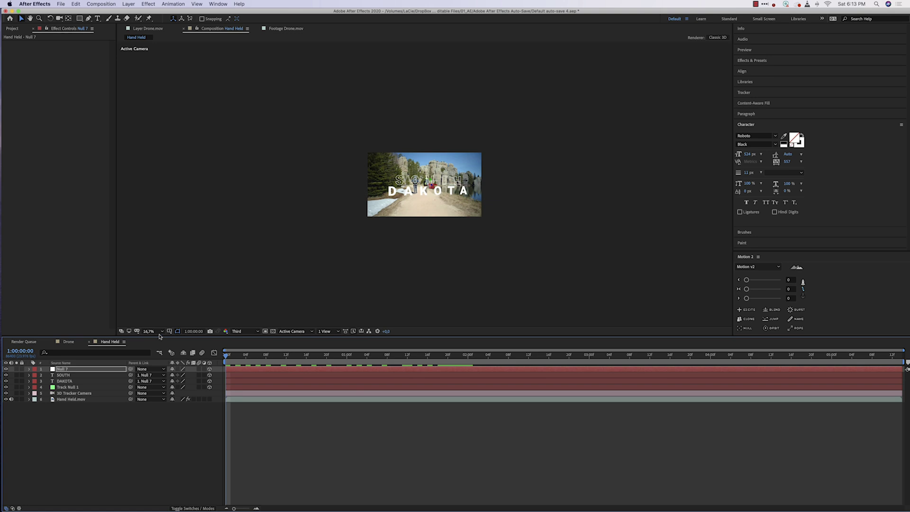
pyautogui.click(160, 332)
pyautogui.click(156, 338)
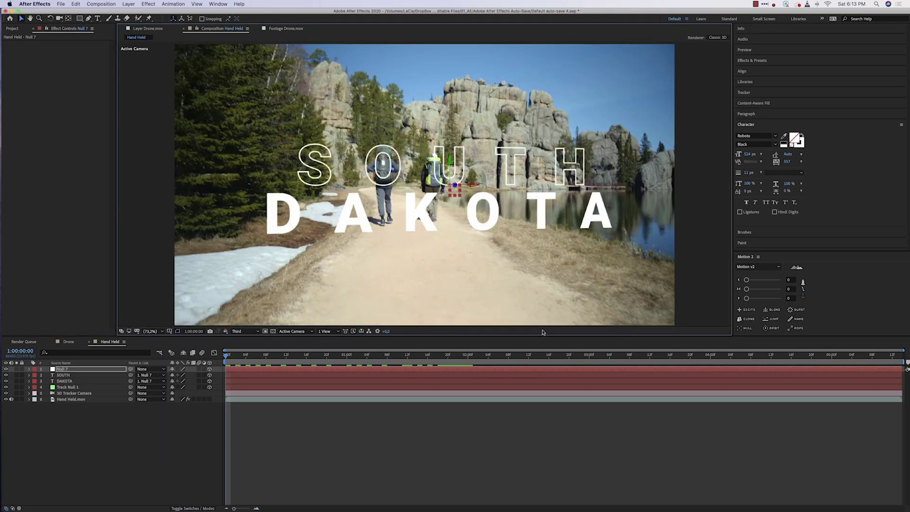
pyautogui.press('space')
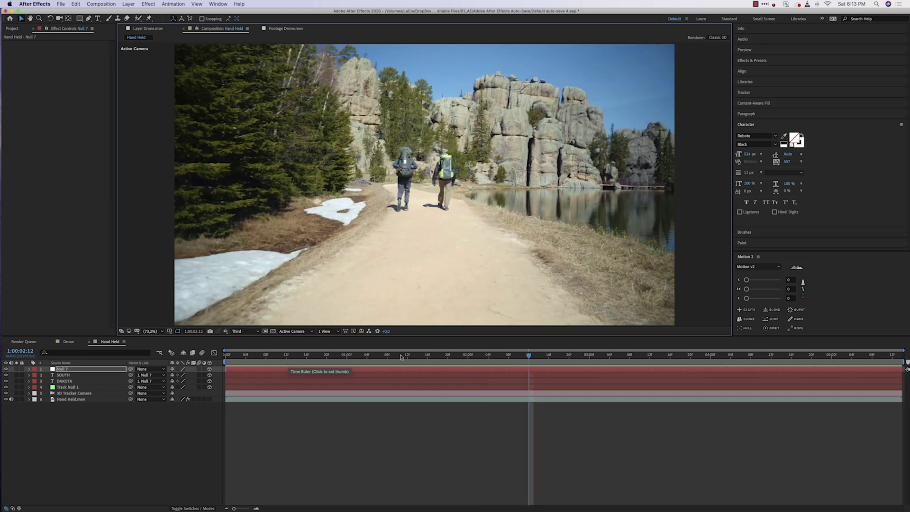
pyautogui.click(367, 359)
pyautogui.moveTo(367, 359)
pyautogui.mouseDown()
pyautogui.moveTo(345, 359)
pyautogui.moveTo(382, 359)
pyautogui.moveTo(347, 359)
pyautogui.moveTo(372, 358)
pyautogui.mouseUp()
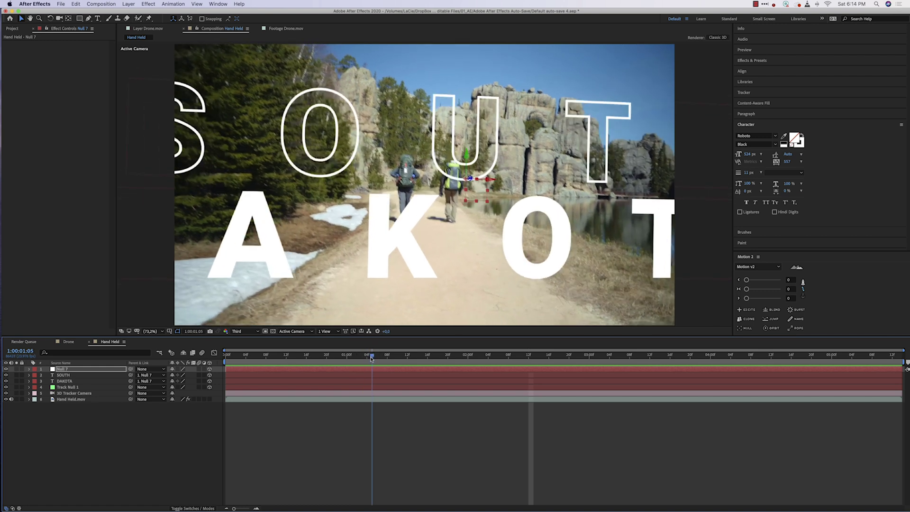
pyautogui.click(65, 394)
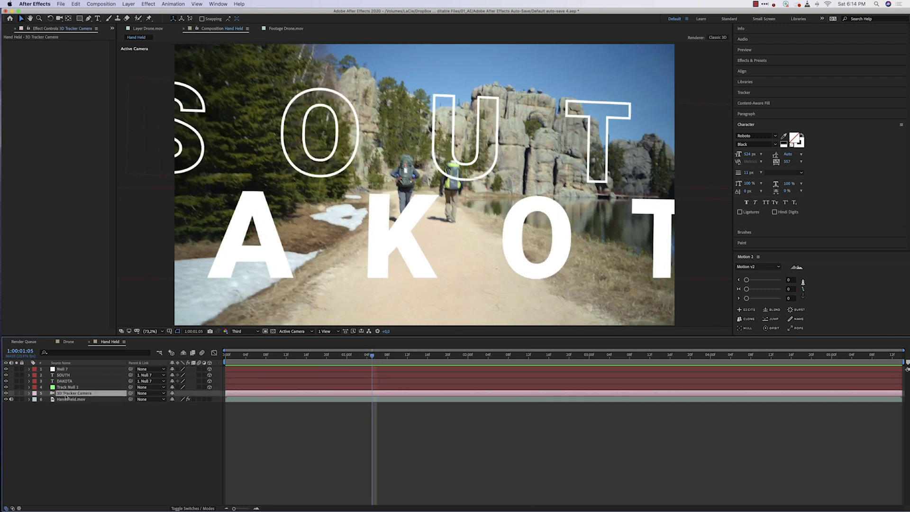
# Step: Delete the jittery 3D Tracker Camera Position and Orientation keyframes around 1:00:01:05
pyautogui.press('u')
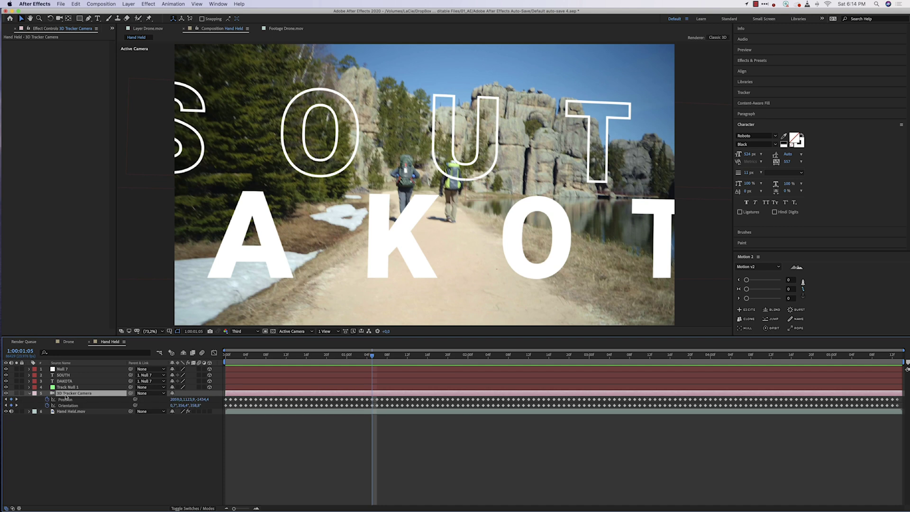
pyautogui.moveTo(373, 403)
pyautogui.mouseDown()
pyautogui.moveTo(434, 418)
pyautogui.moveTo(373, 402)
pyautogui.mouseUp()
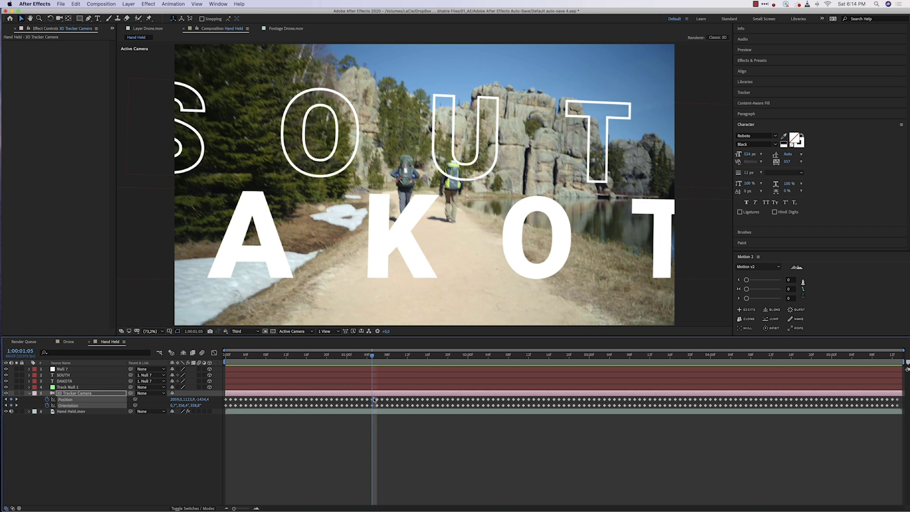
pyautogui.press('Delete')
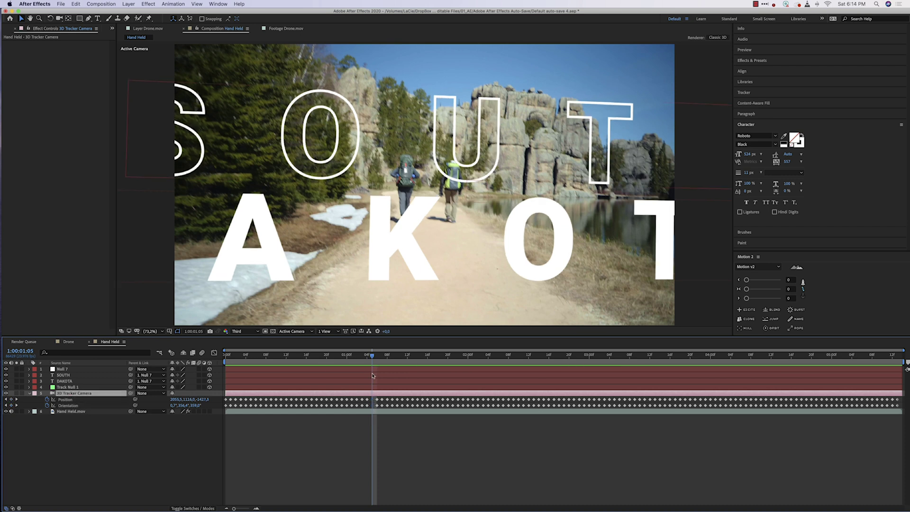
pyautogui.press('pageup')
pyautogui.press('pageup')
pyautogui.press('pagedown')
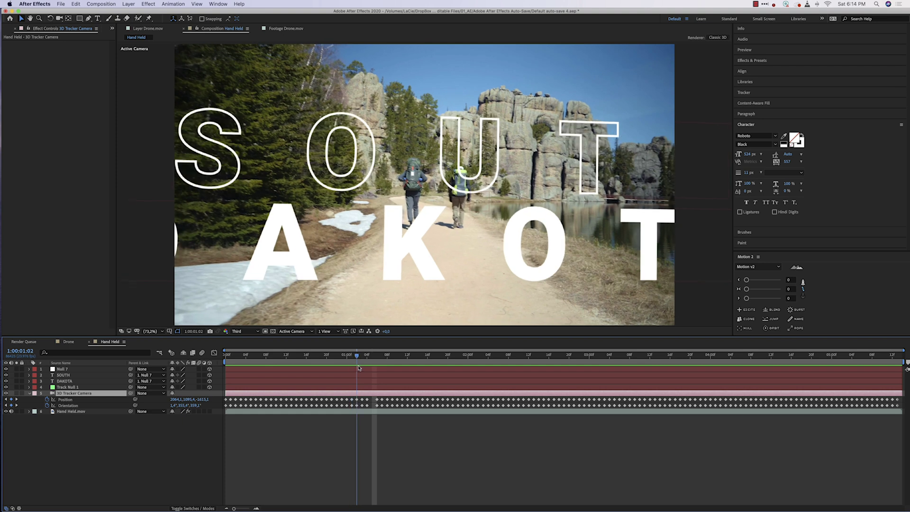
pyautogui.press('pageup')
pyautogui.moveTo(365, 368); pyautogui.dragTo(387, 368)
pyautogui.moveTo(384, 407); pyautogui.dragTo(372, 397)
pyautogui.press('Delete')
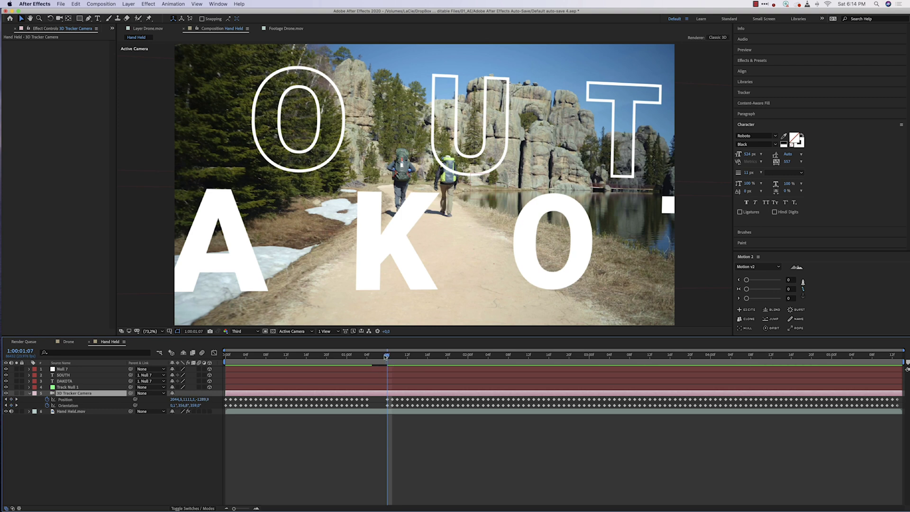
# Step: Play back the thinned stretch to check the smoother camera motion
pyautogui.moveTo(379, 364); pyautogui.dragTo(345, 374)
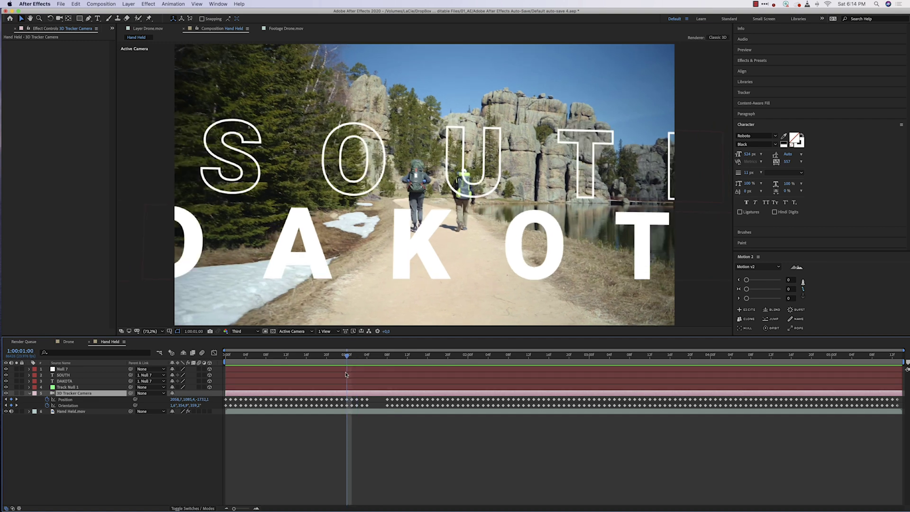
pyautogui.press('space')
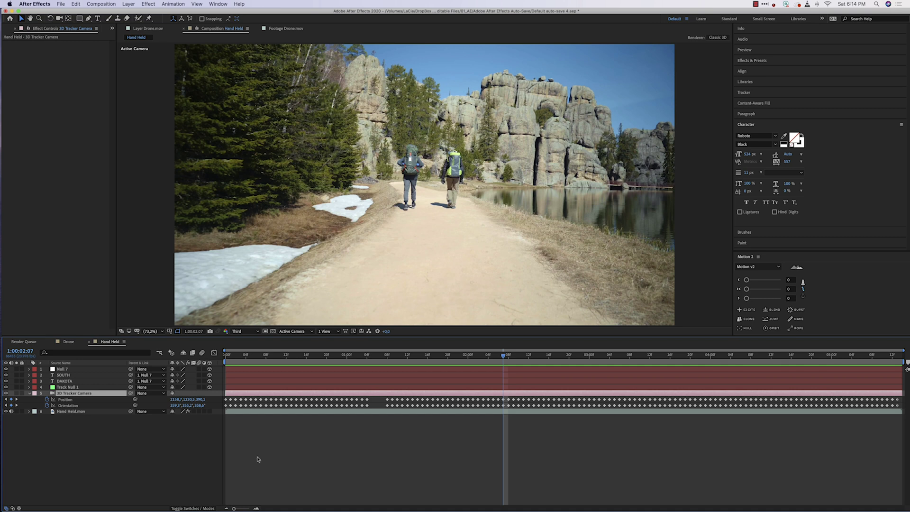
pyautogui.press('space')
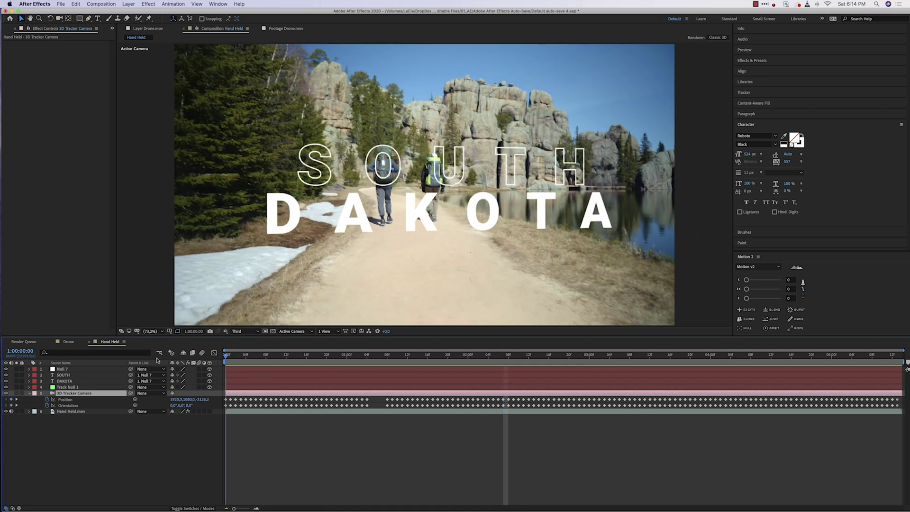
pyautogui.press('space')
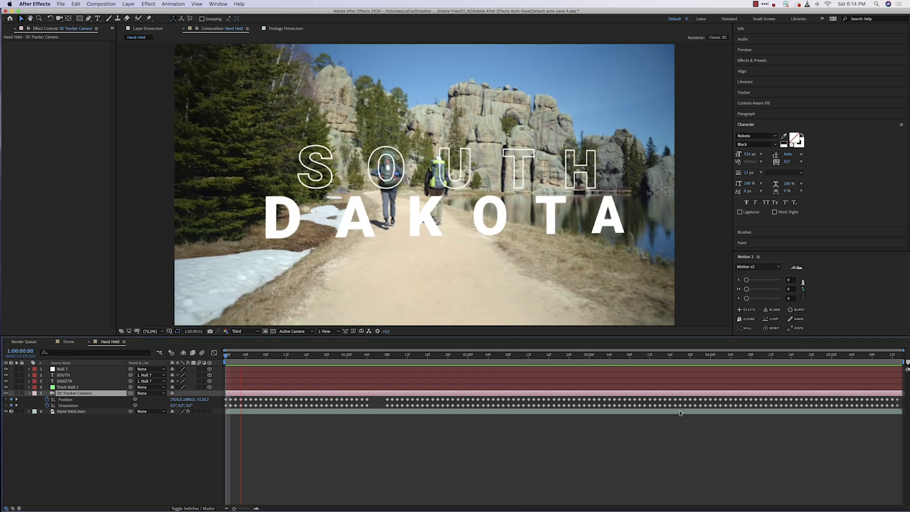
# Step: Delete the jittery camera keyframes near 1:00:00:09 and preview again
pyautogui.moveTo(286, 393); pyautogui.dragTo(287, 411)
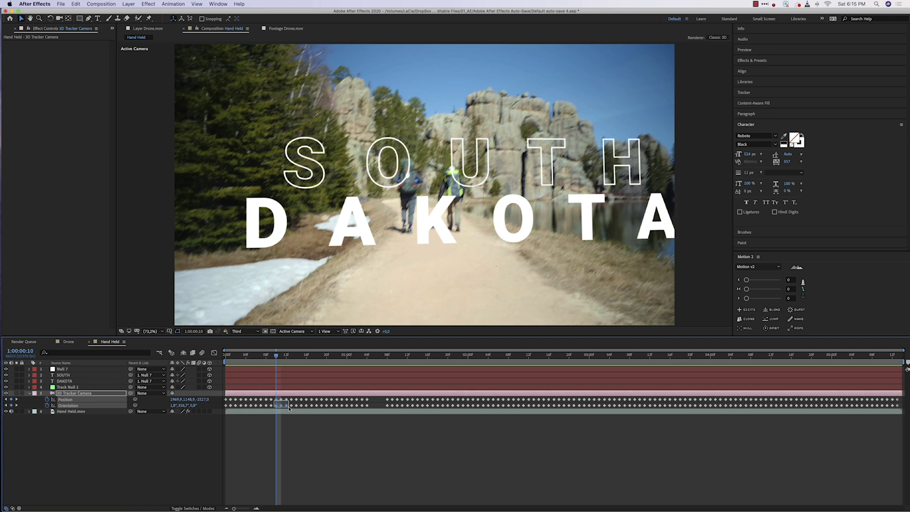
pyautogui.press('Delete')
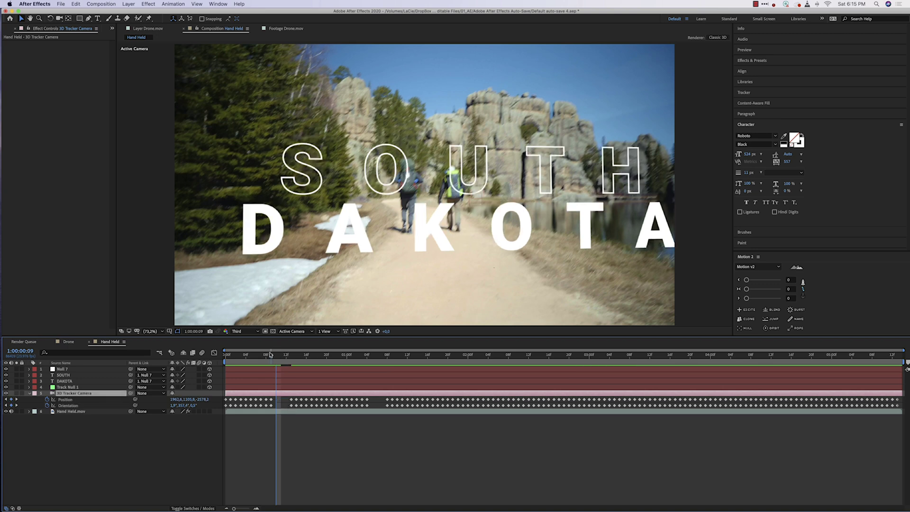
pyautogui.click(245, 355)
pyautogui.press('space')
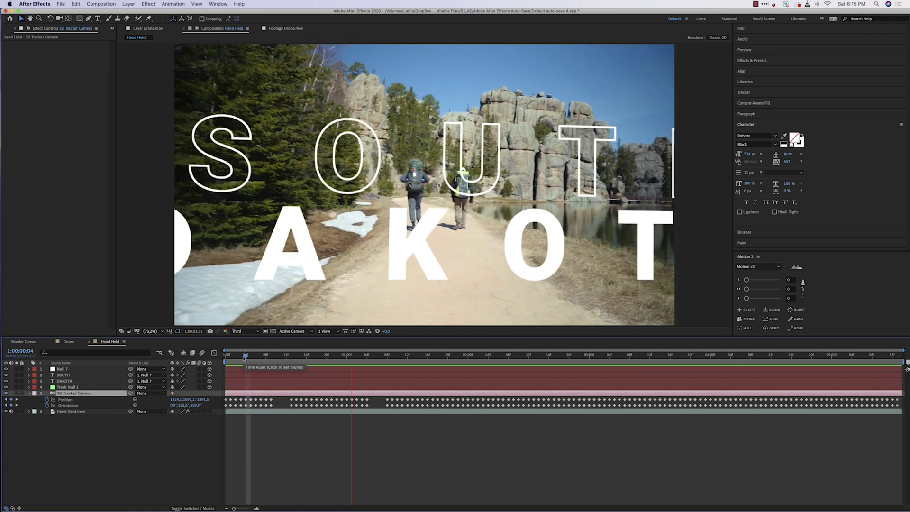